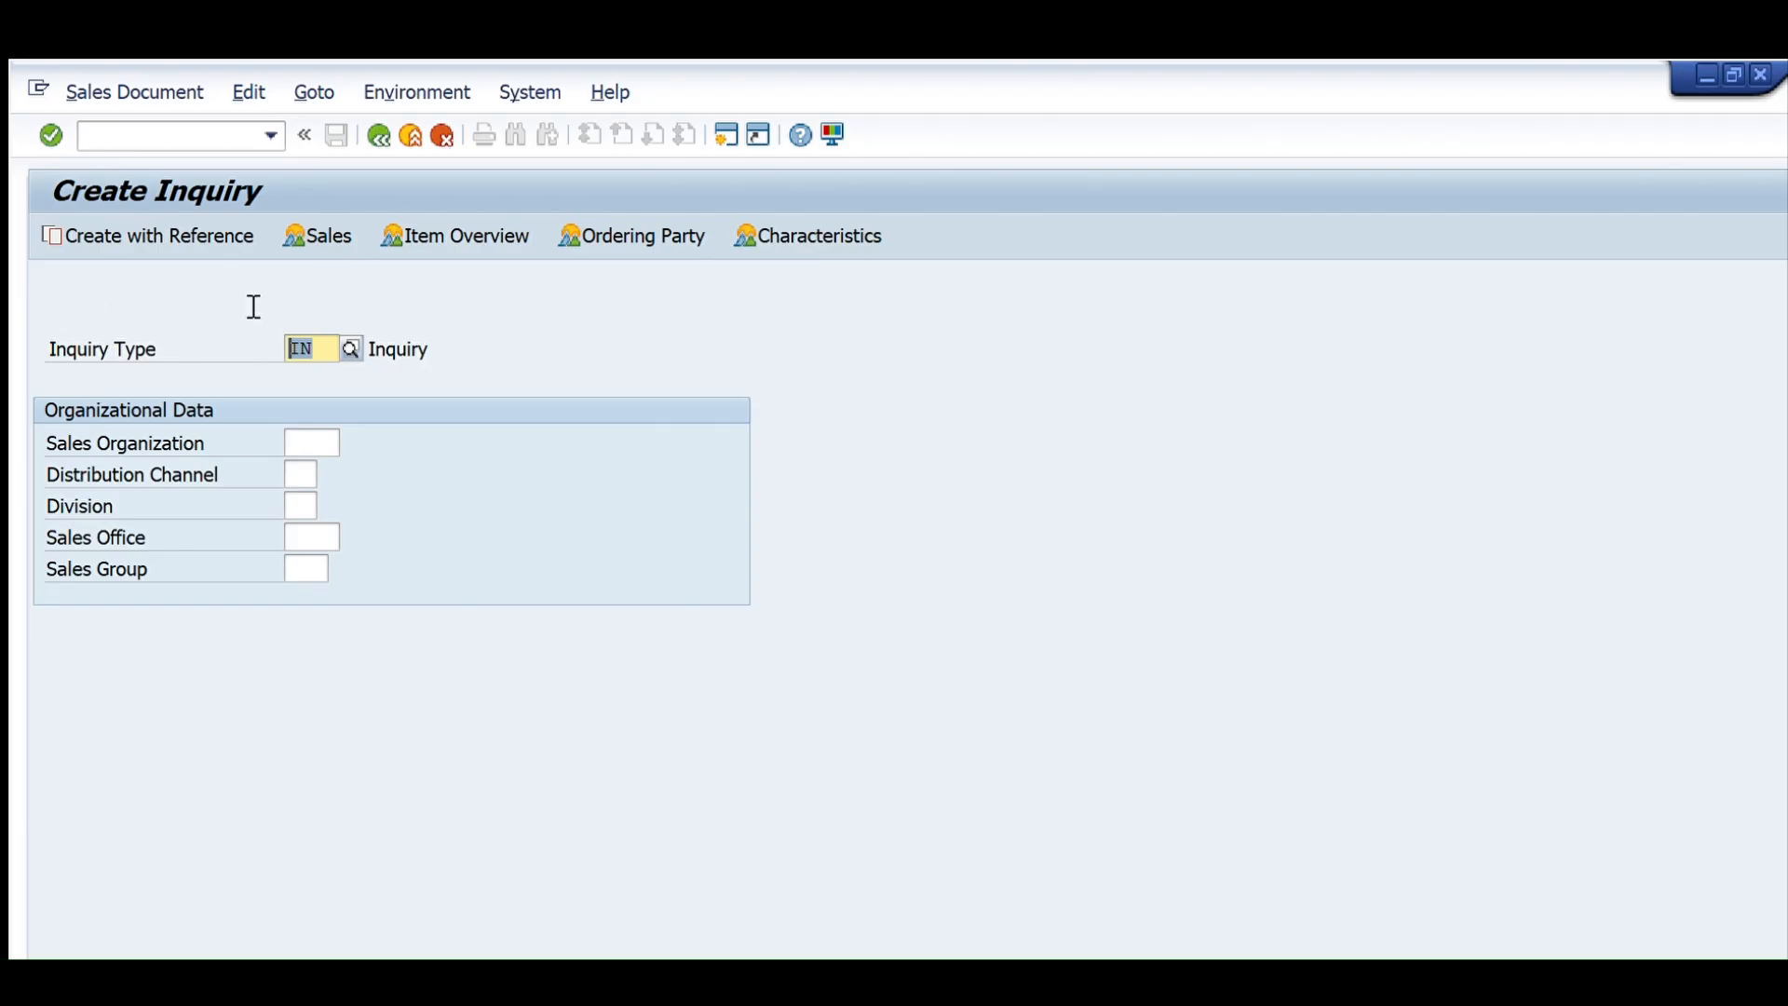
# Step: Start an inquiry of type IN and enter the customer number as sold-to party
pyautogui.press('Return')
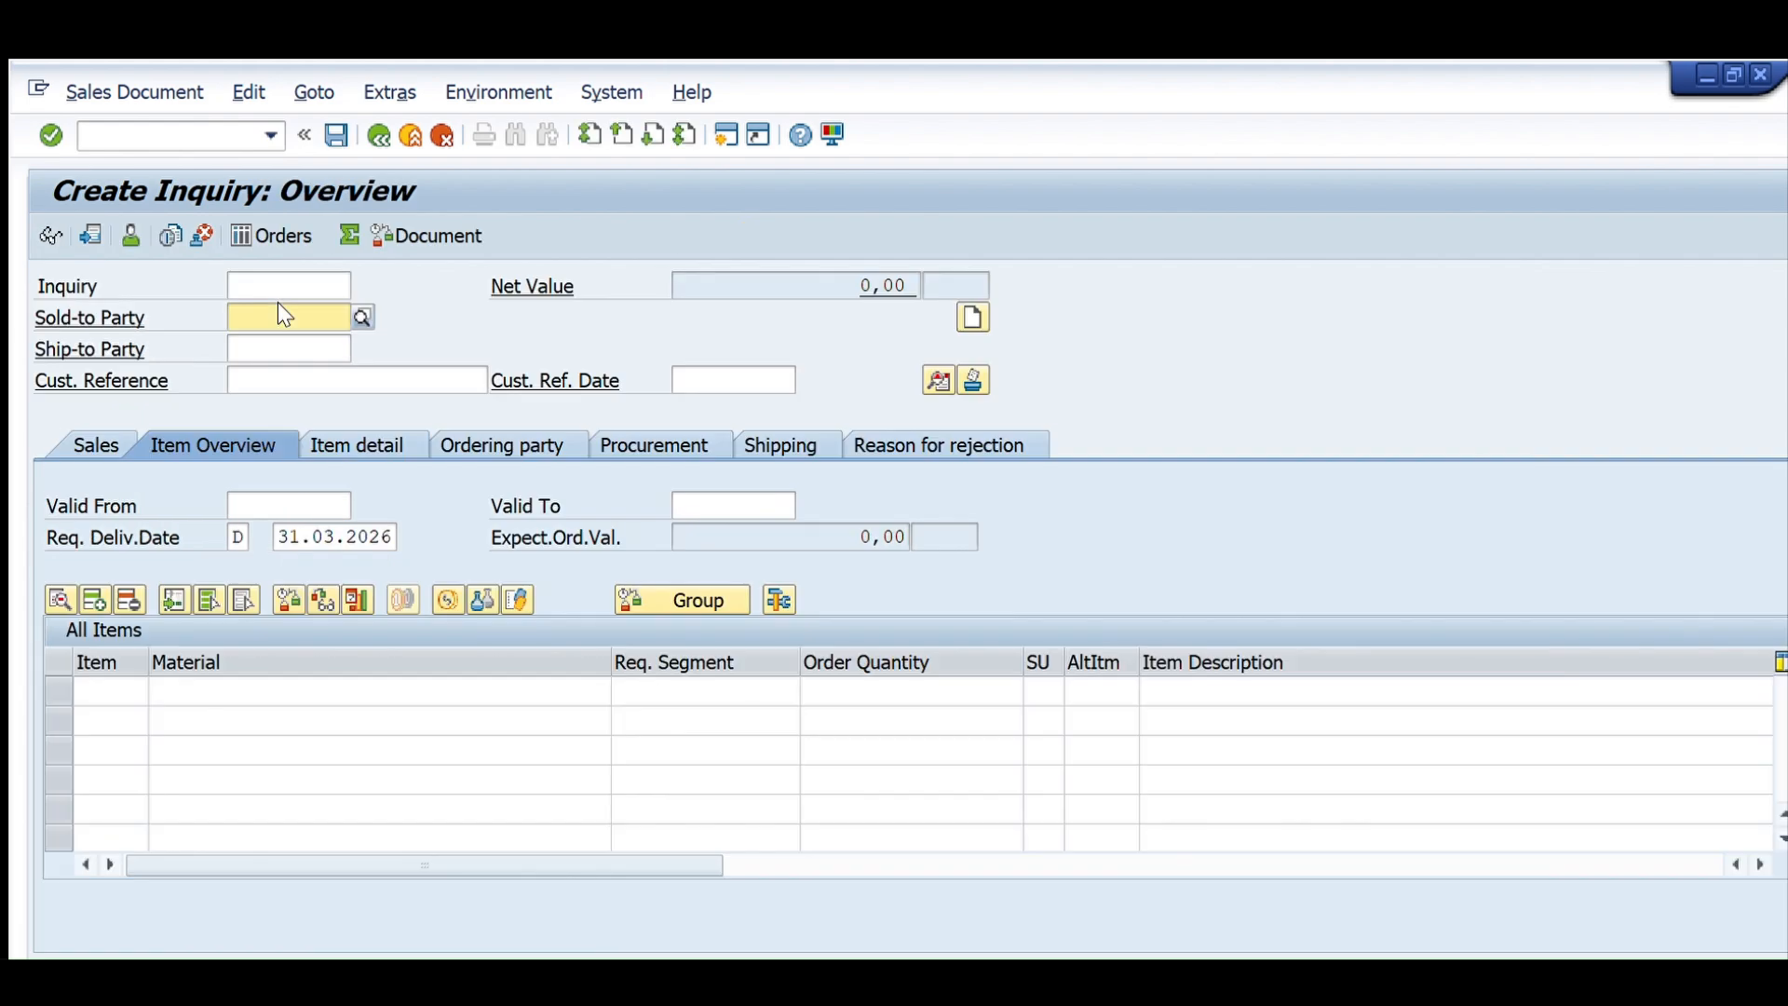
pyautogui.click(95, 289)
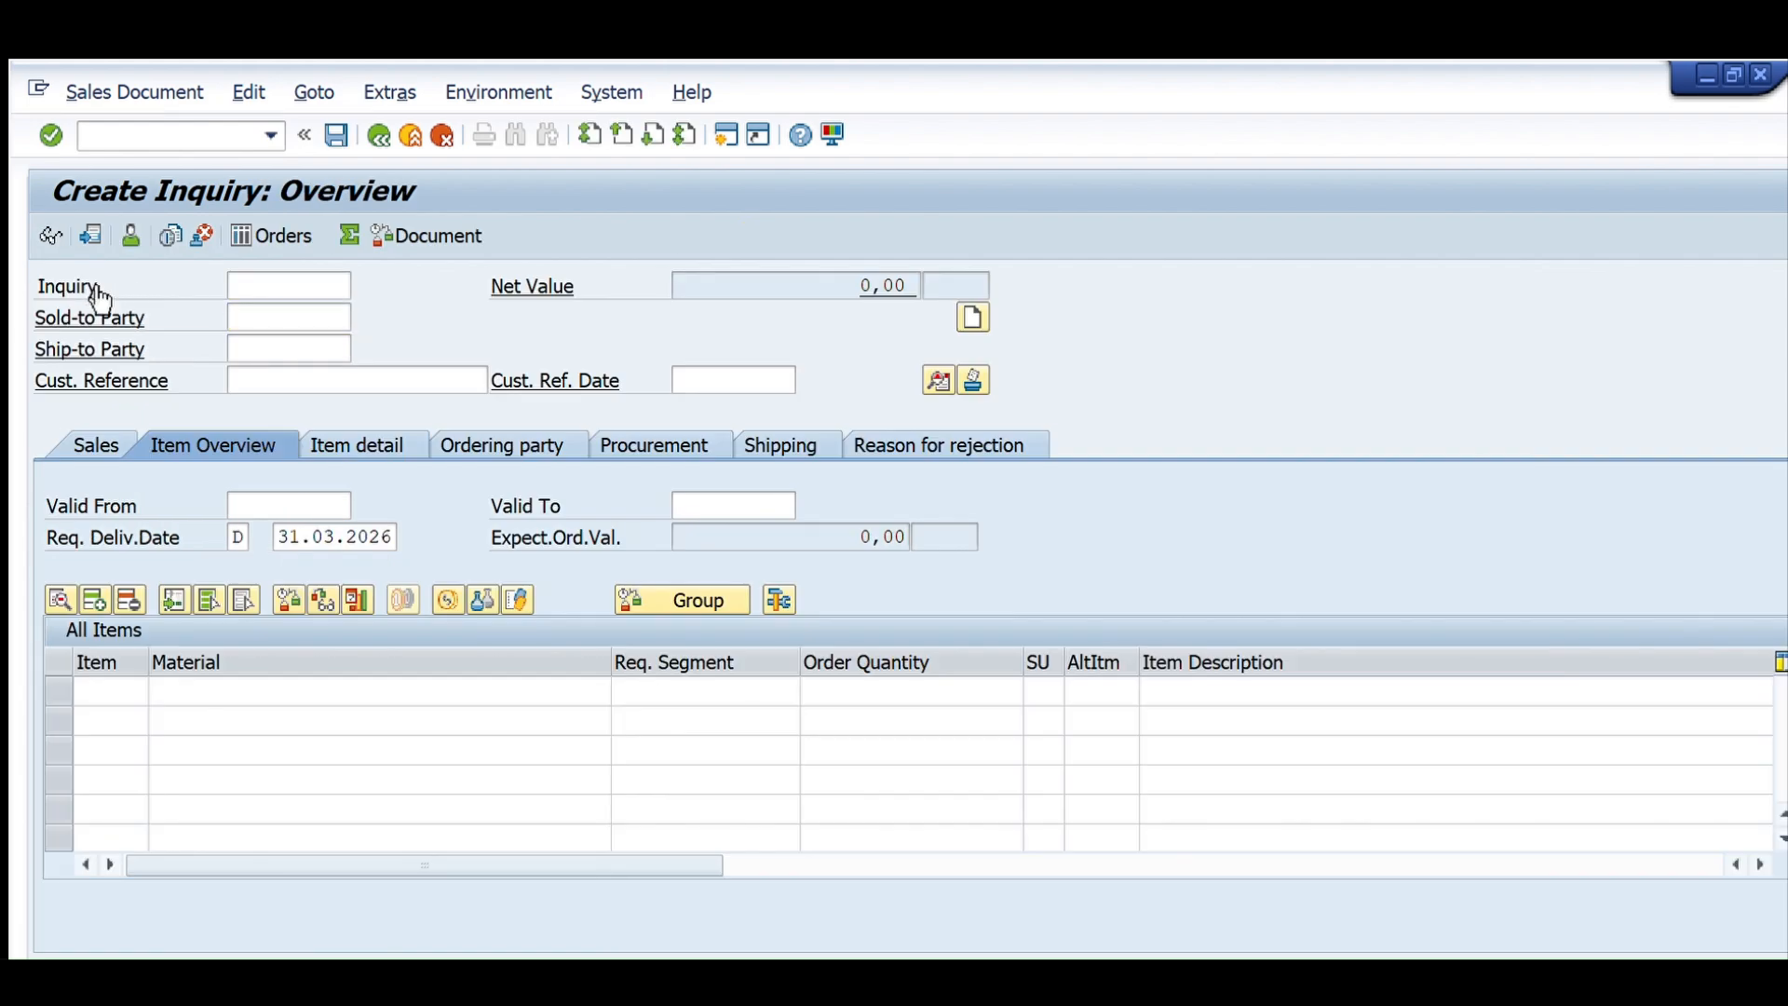
pyautogui.write('203')
pyautogui.press('Return')
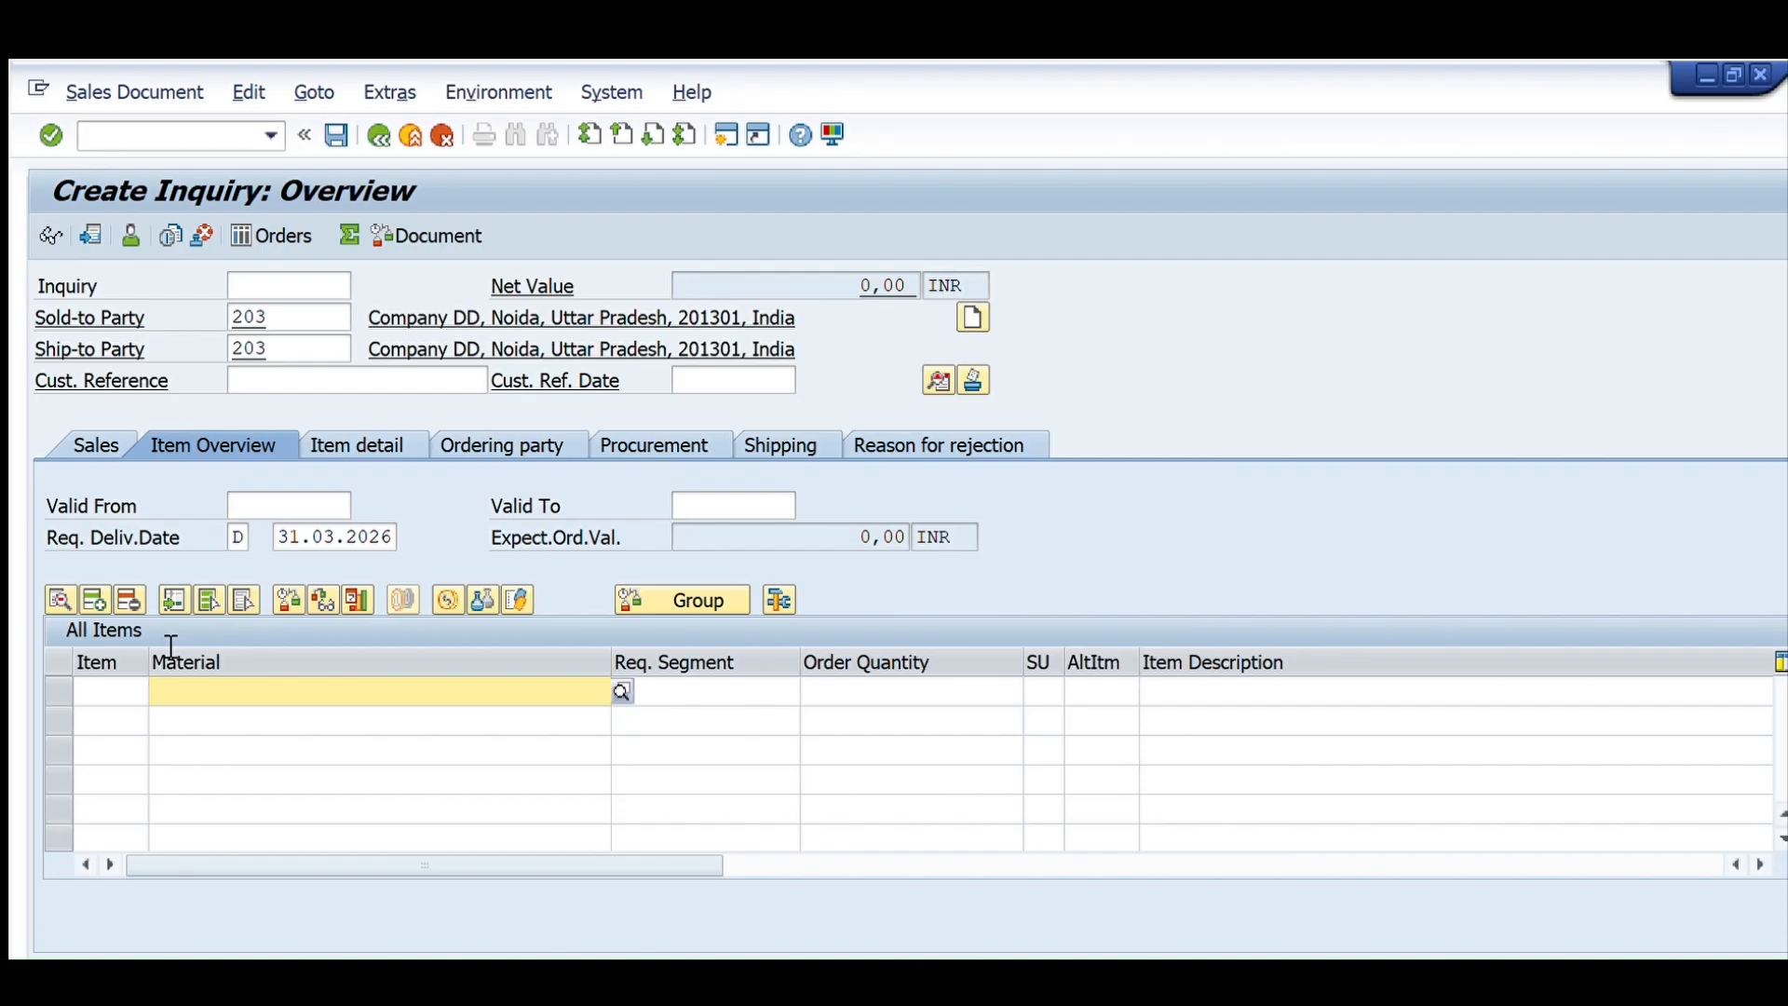
# Step: Add MATERIAL98 as the first inquiry item with an order quantity of 1
pyautogui.write('MATERIAL98')
pyautogui.press('Tab')
pyautogui.write('1')
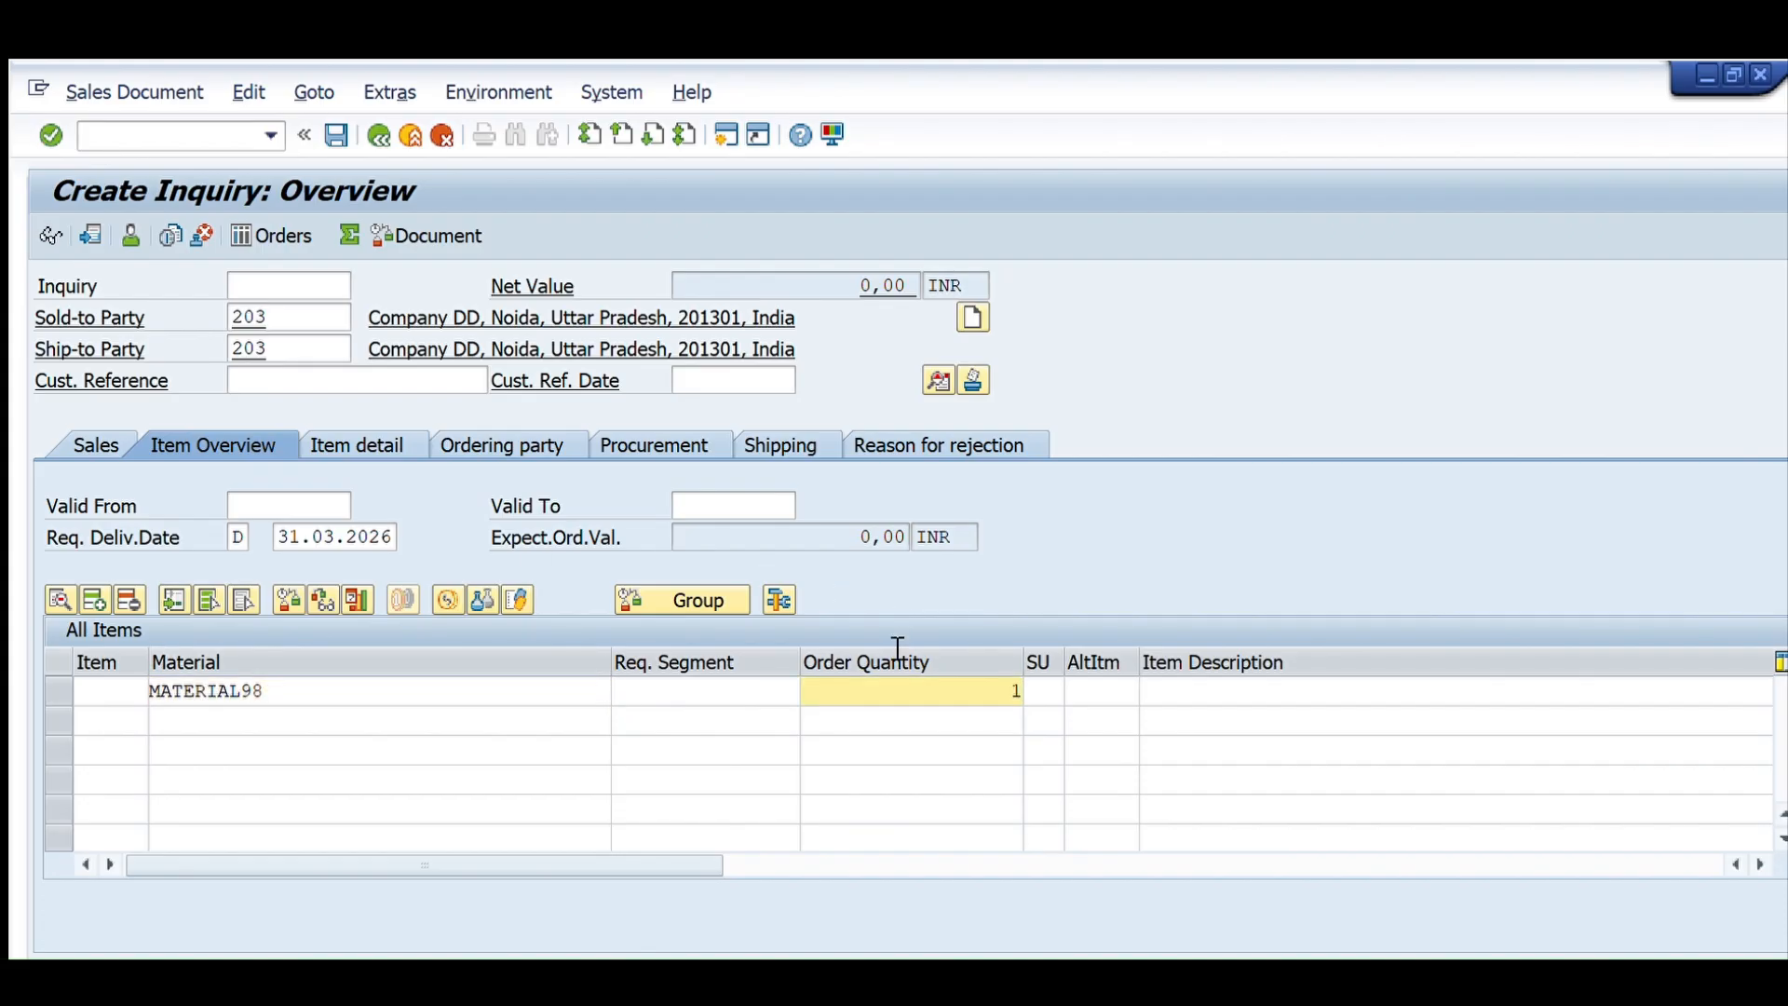
pyautogui.press('Return')
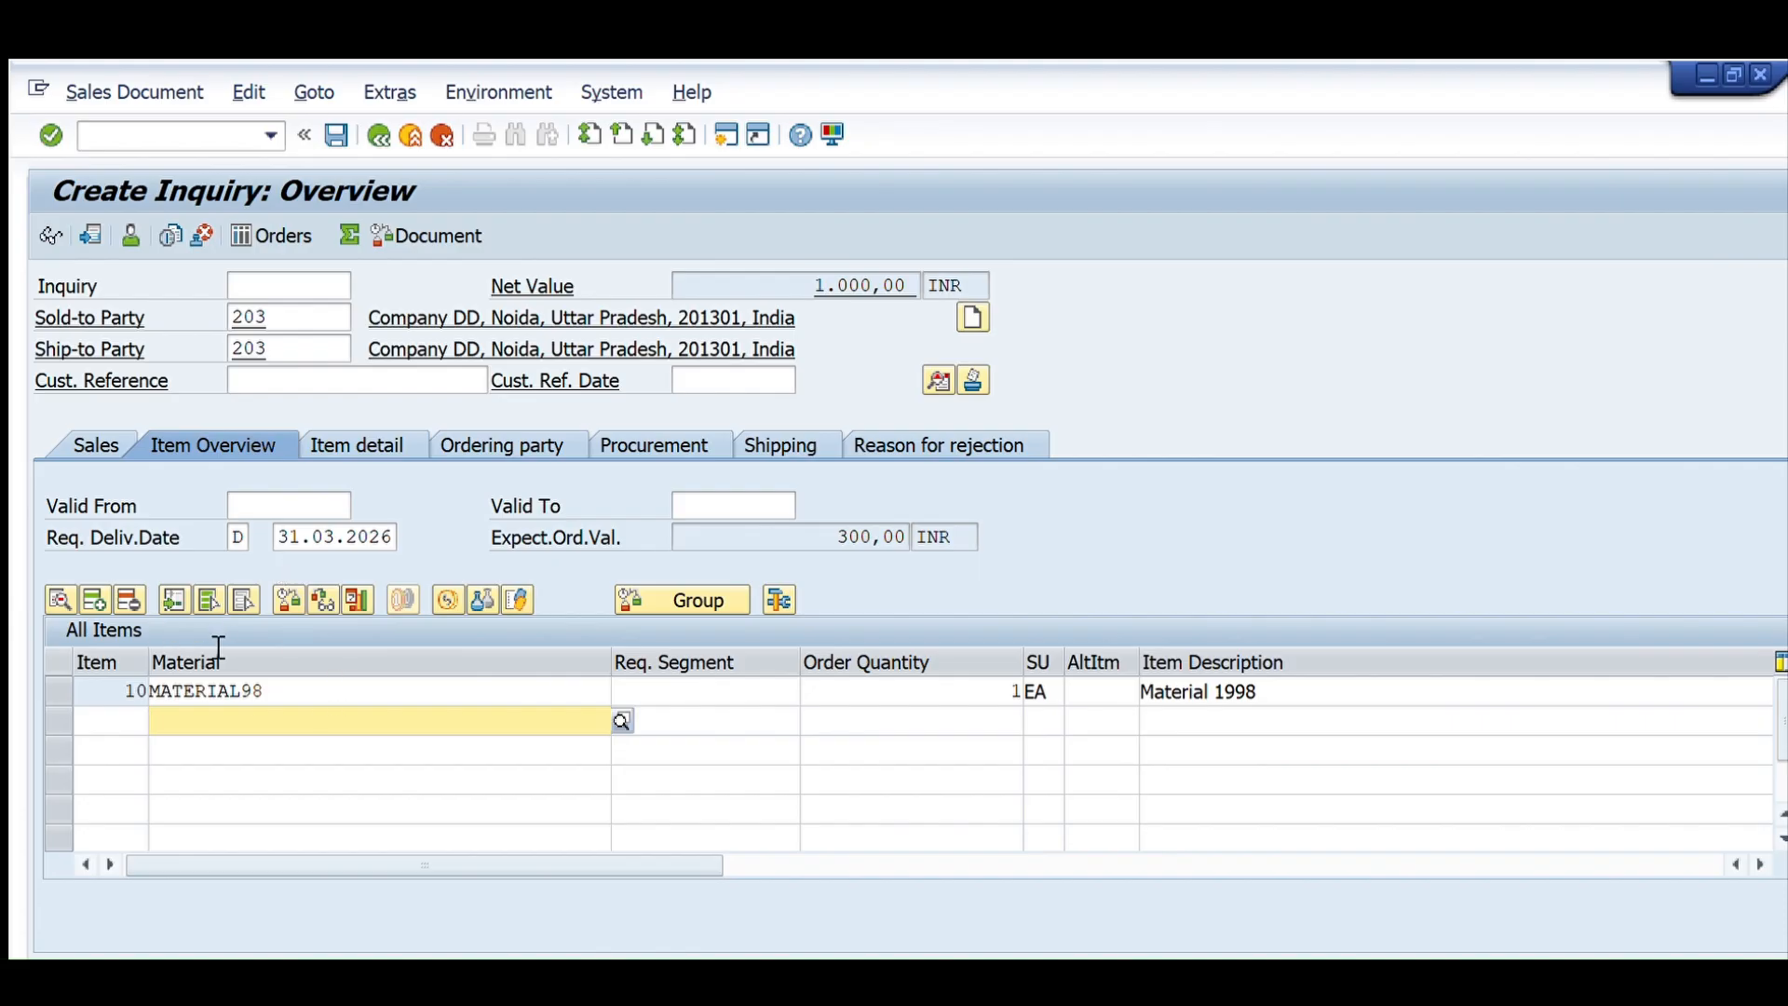
# Step: Review the shipping data and pricing conditions of the MATERIAL98 inquiry item
pyautogui.doubleClick(222, 691)
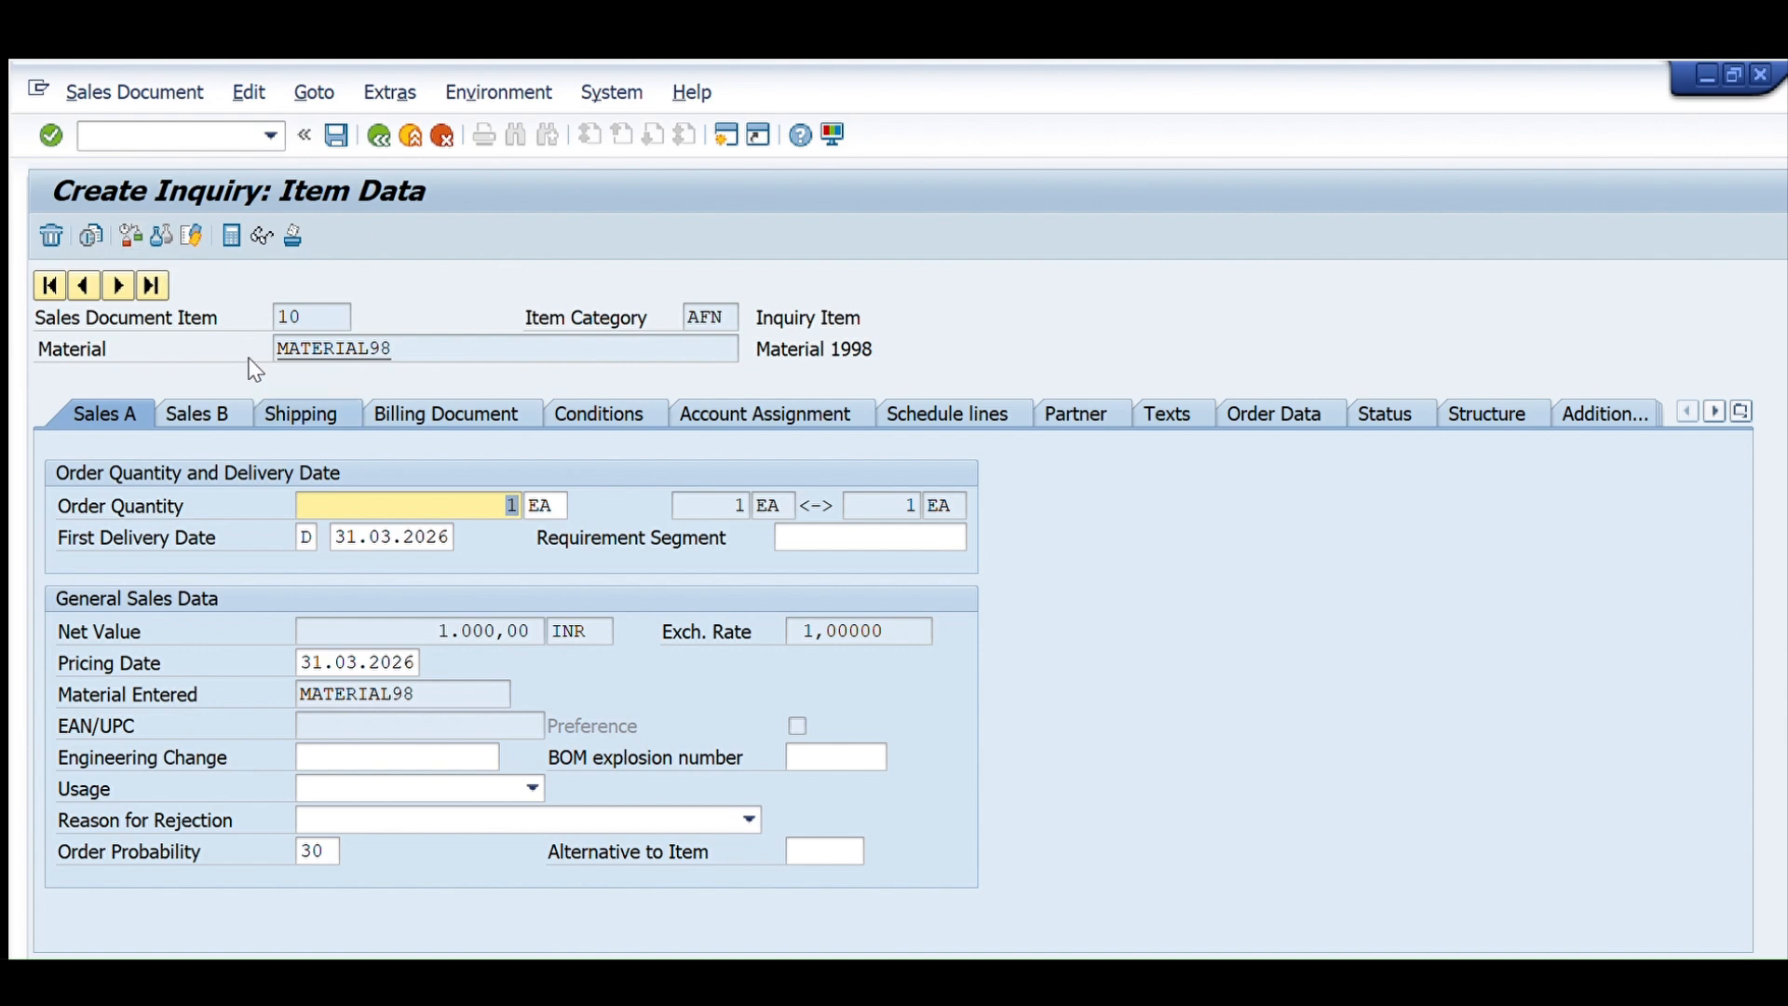
pyautogui.click(270, 410)
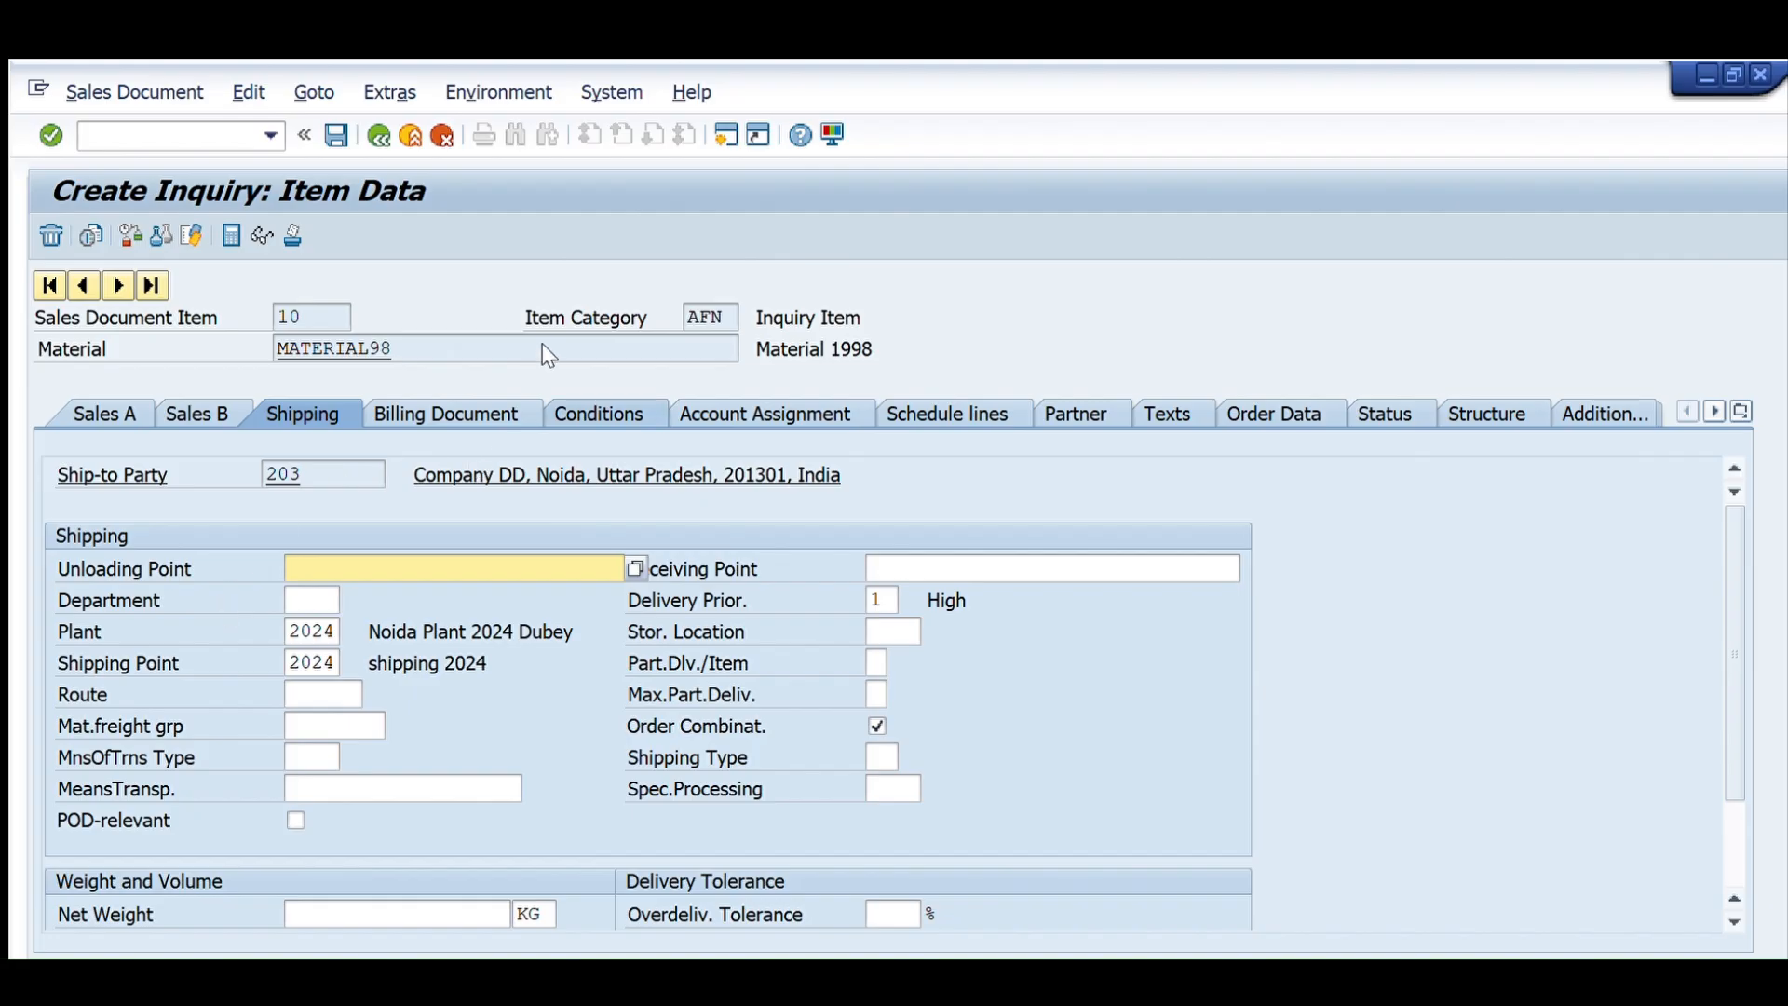
pyautogui.click(559, 413)
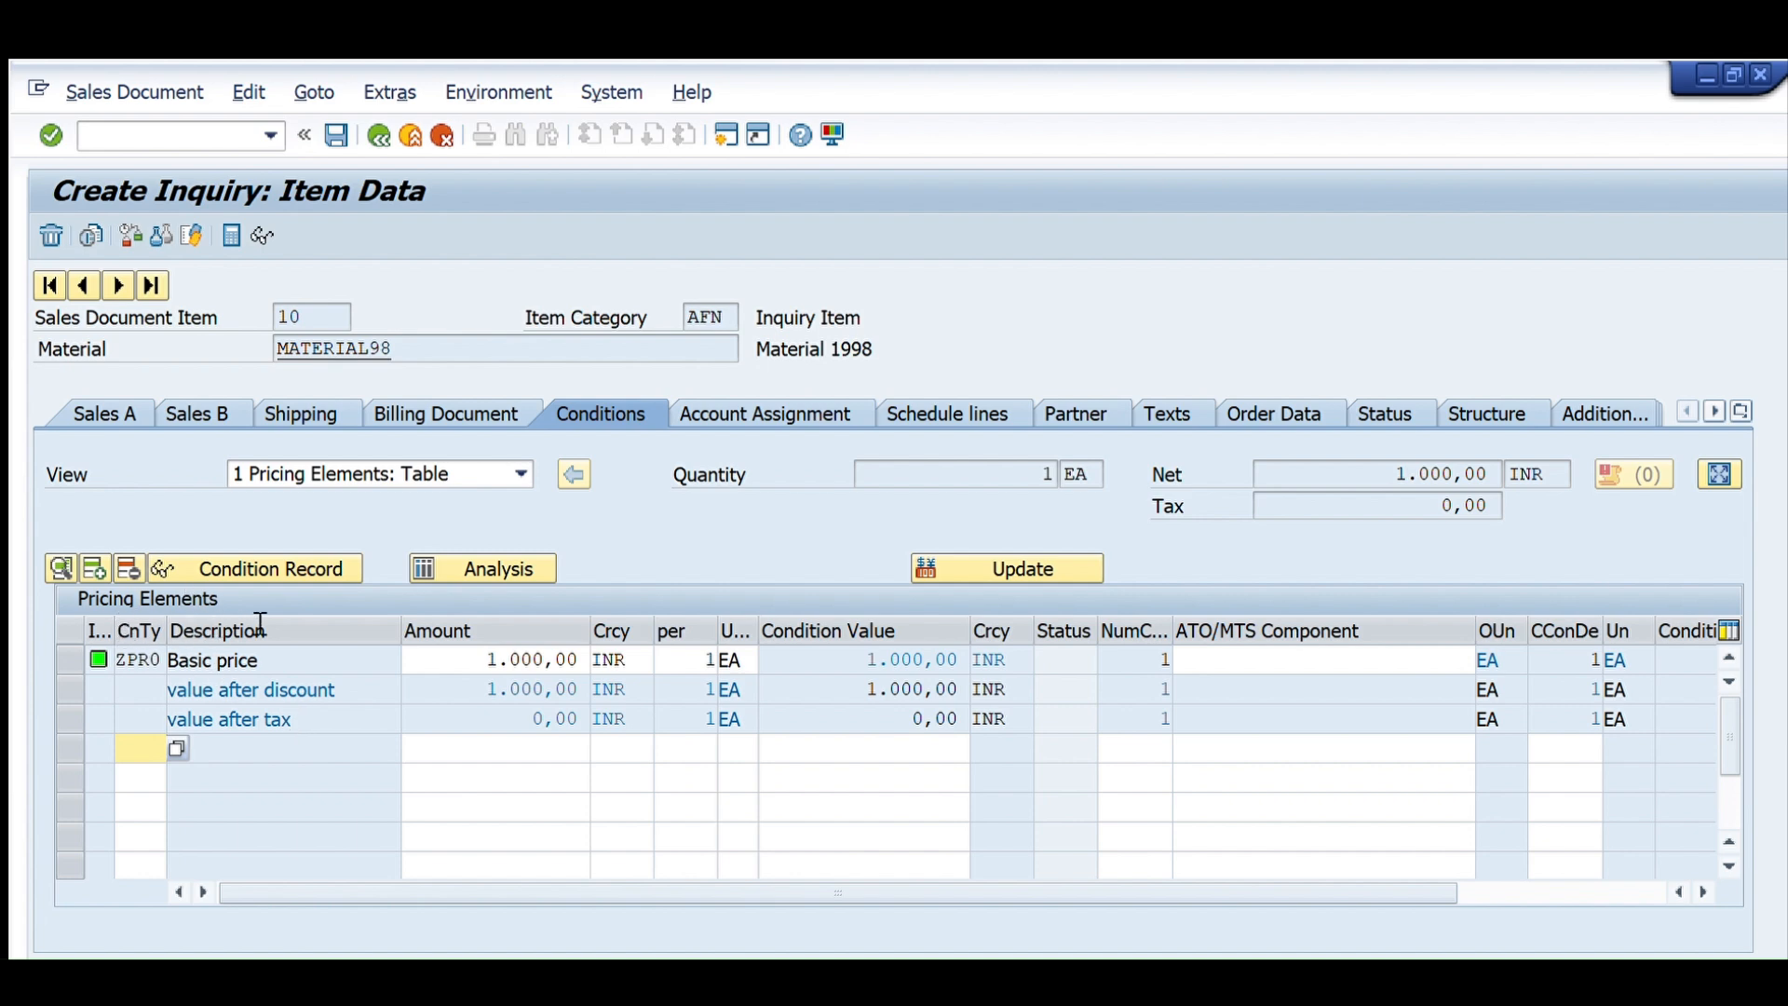
pyautogui.moveTo(261, 656); pyautogui.dragTo(111, 628)
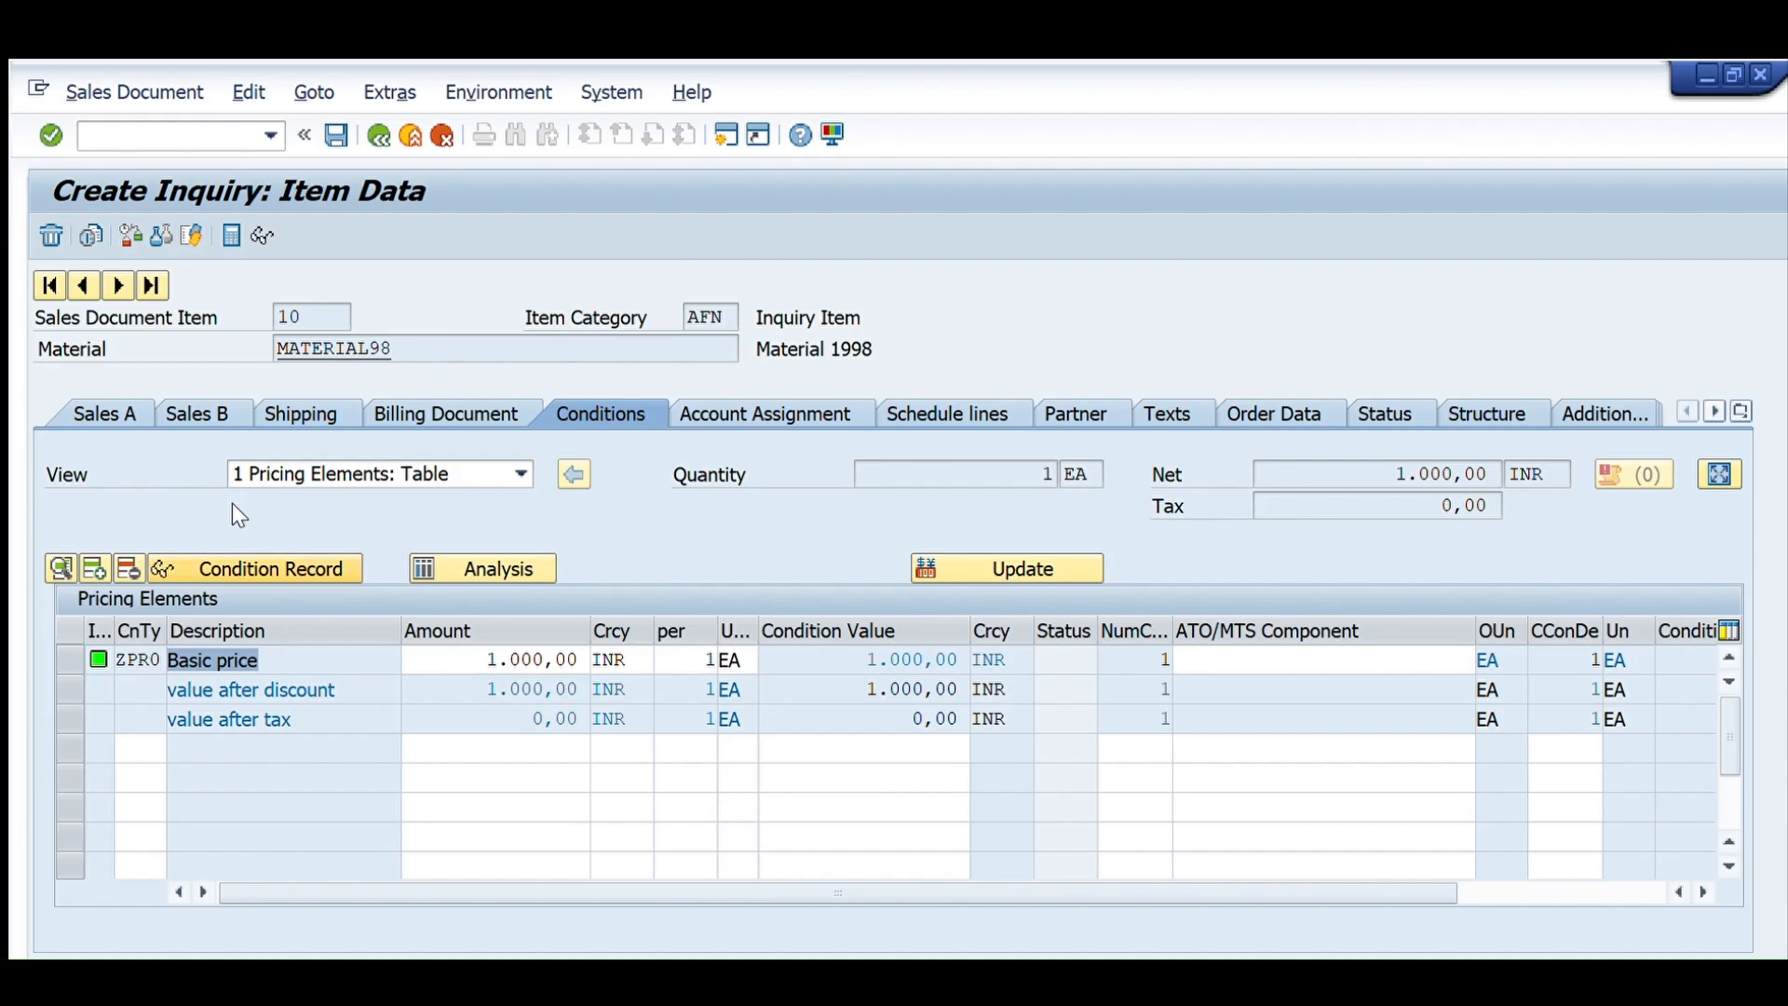
# Step: Check the inquiry for missing data with the incompletion log, and save the inquiry
pyautogui.click(249, 92)
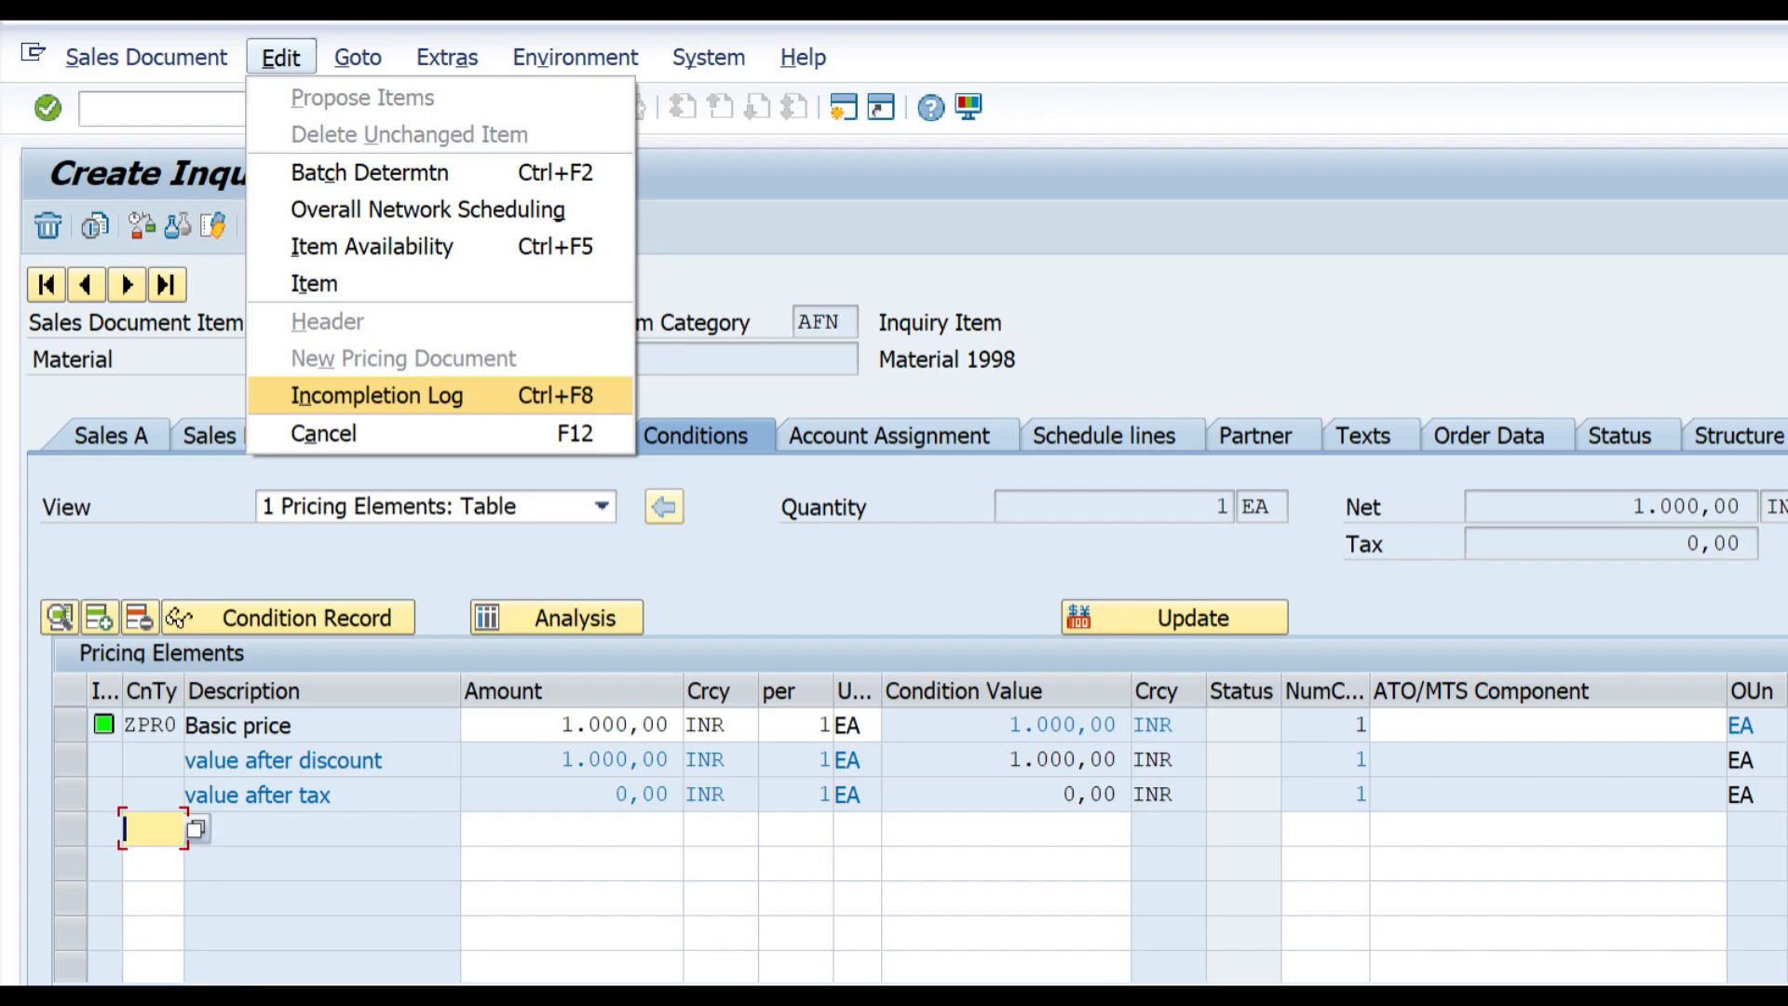
pyautogui.click(377, 396)
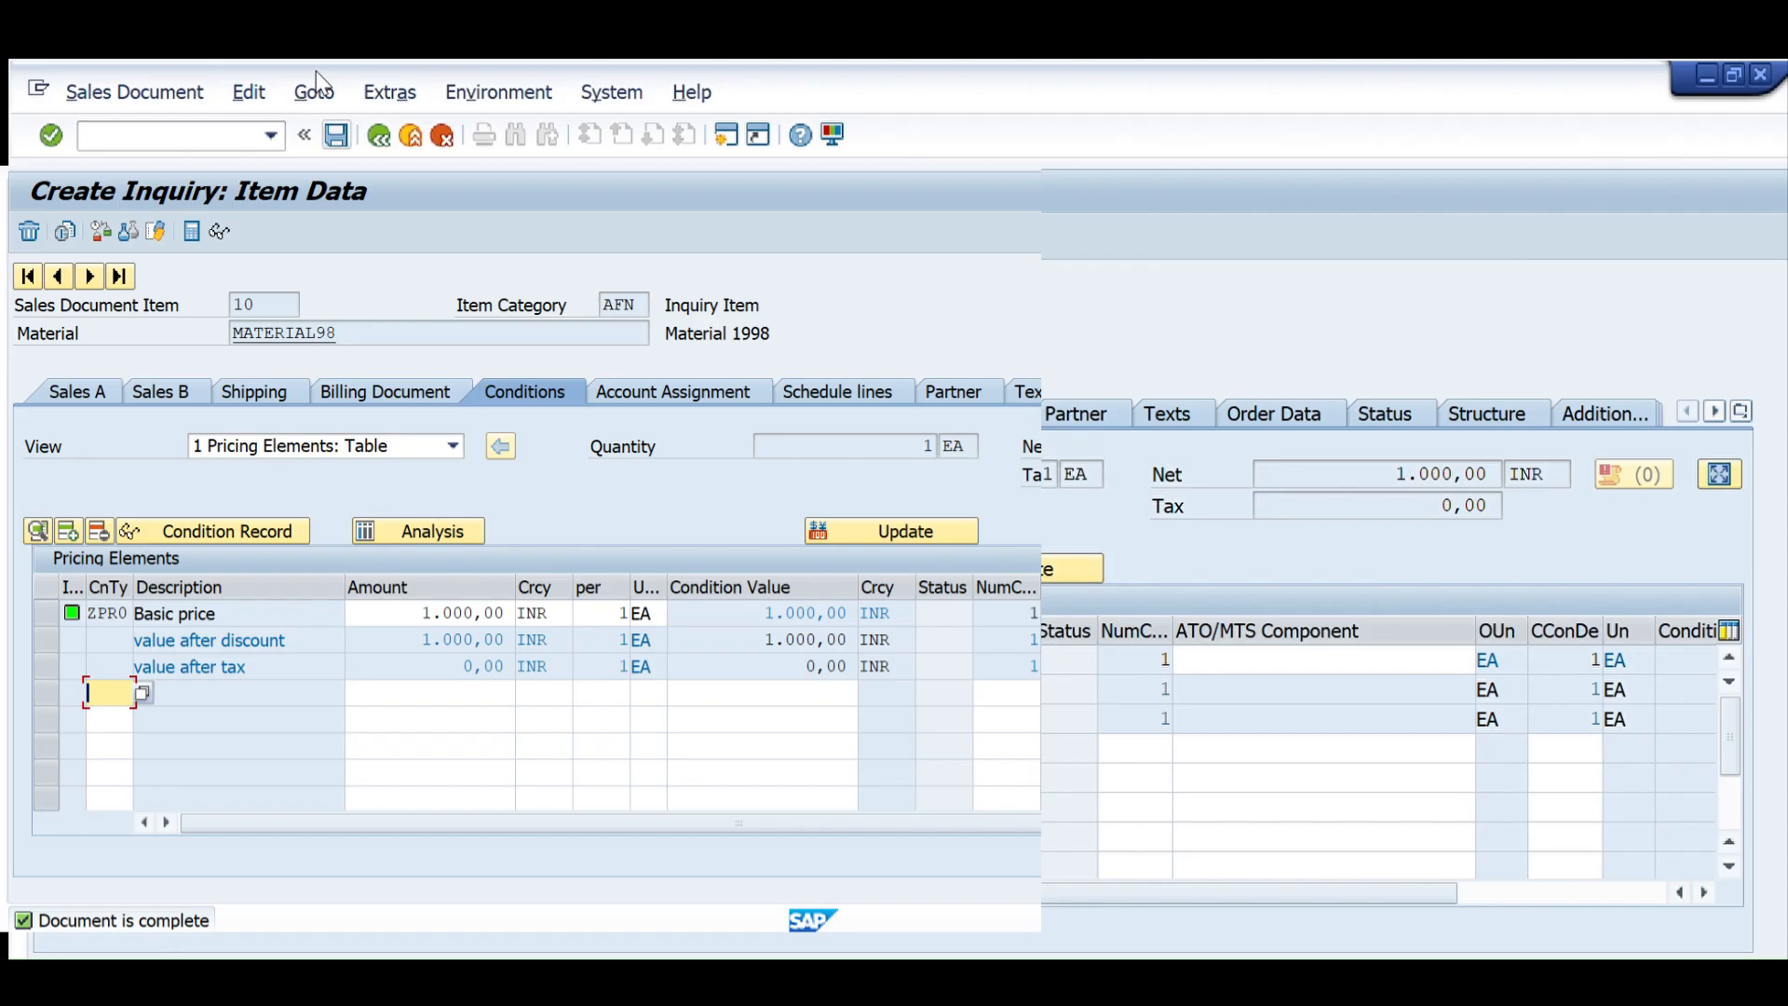
pyautogui.hotkey('ctrl', 's')
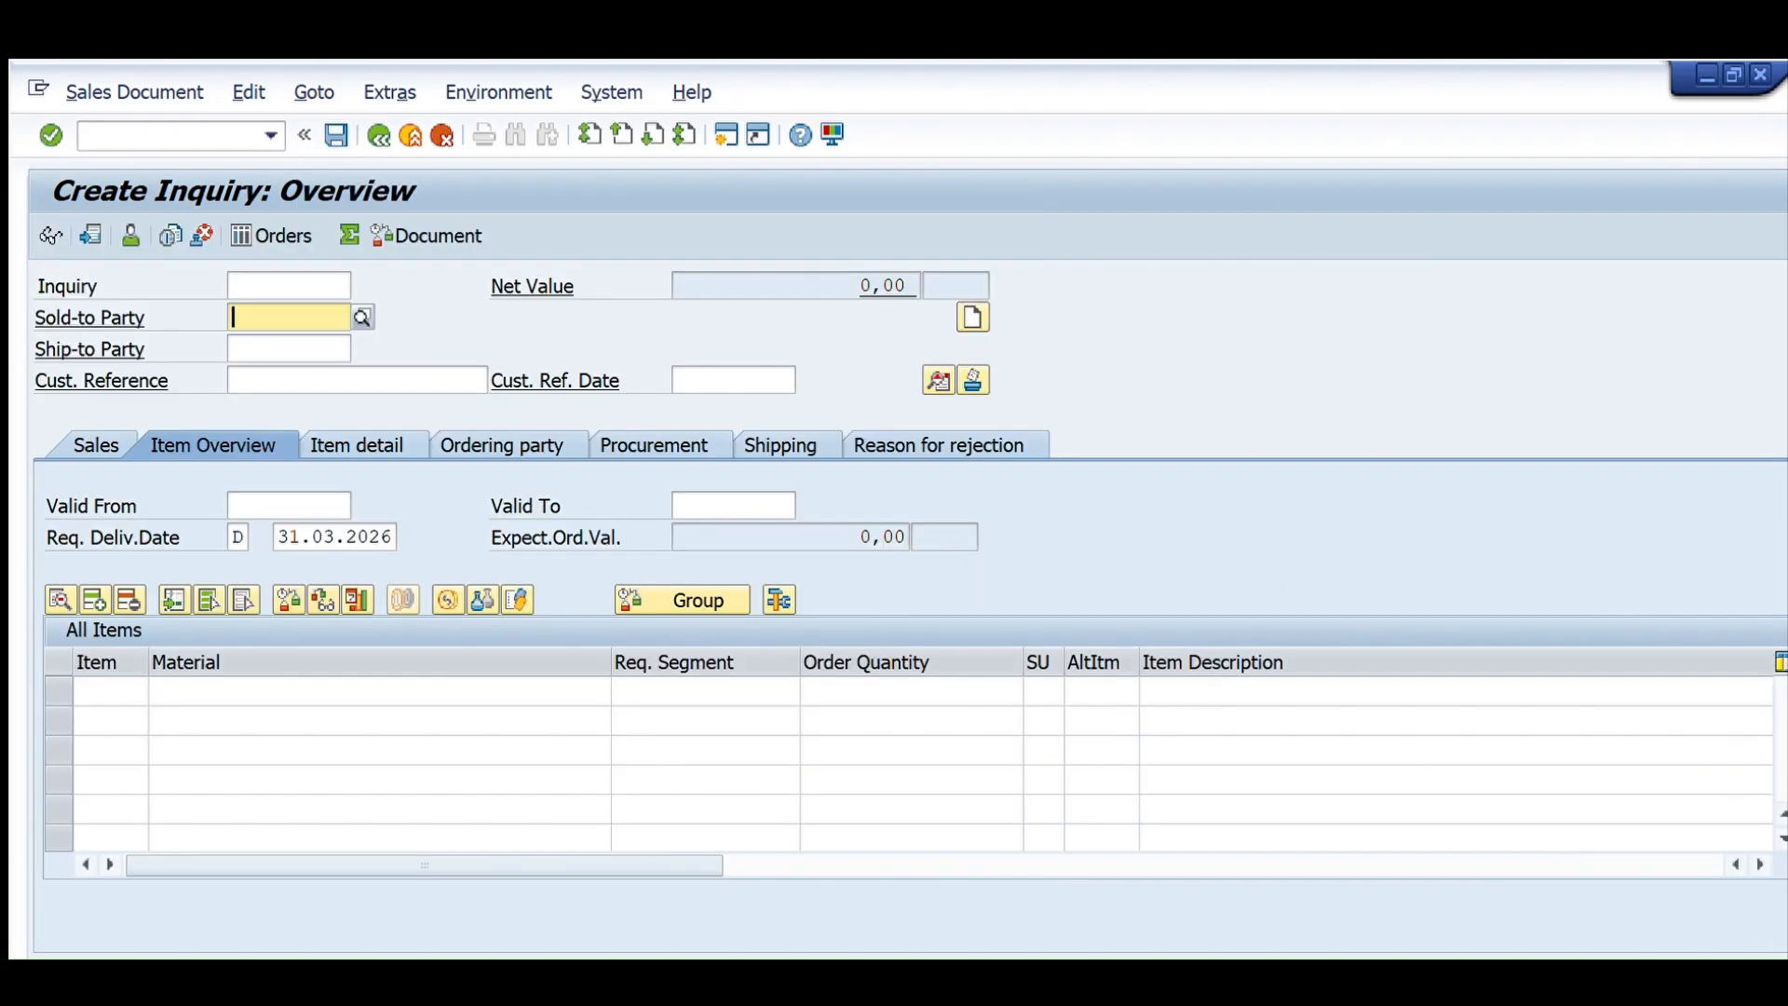
pyautogui.click(21, 950)
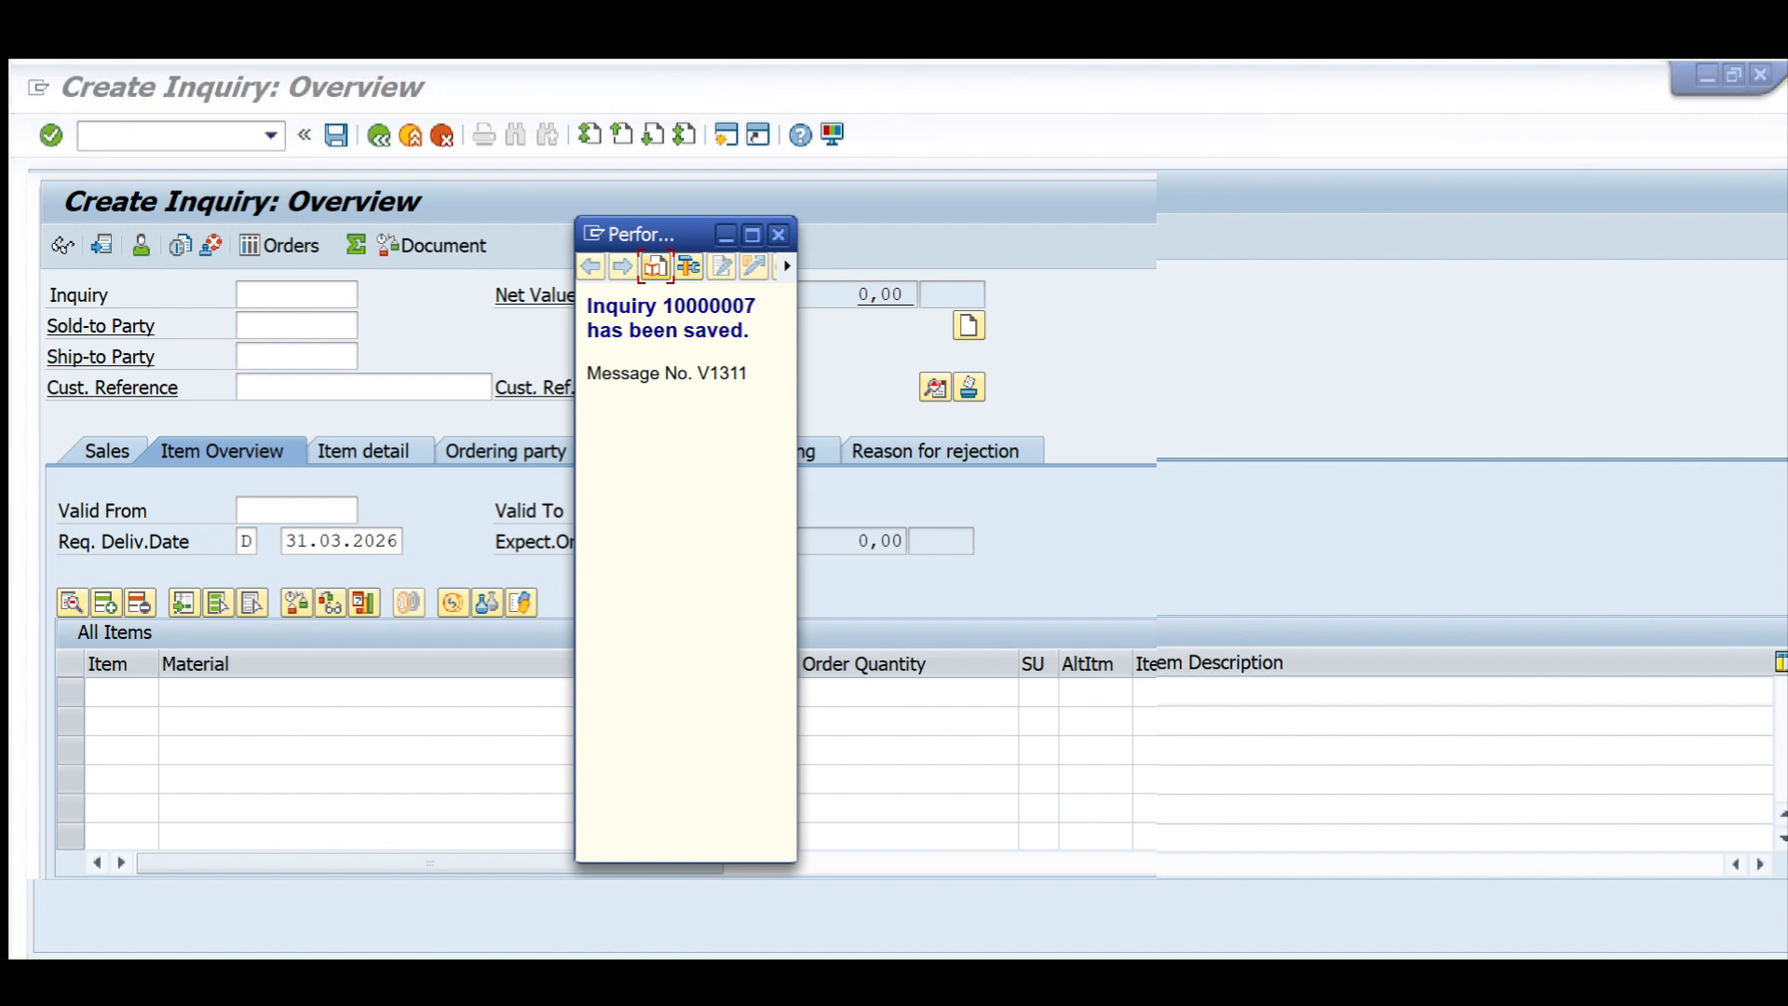
pyautogui.click(1249, 906)
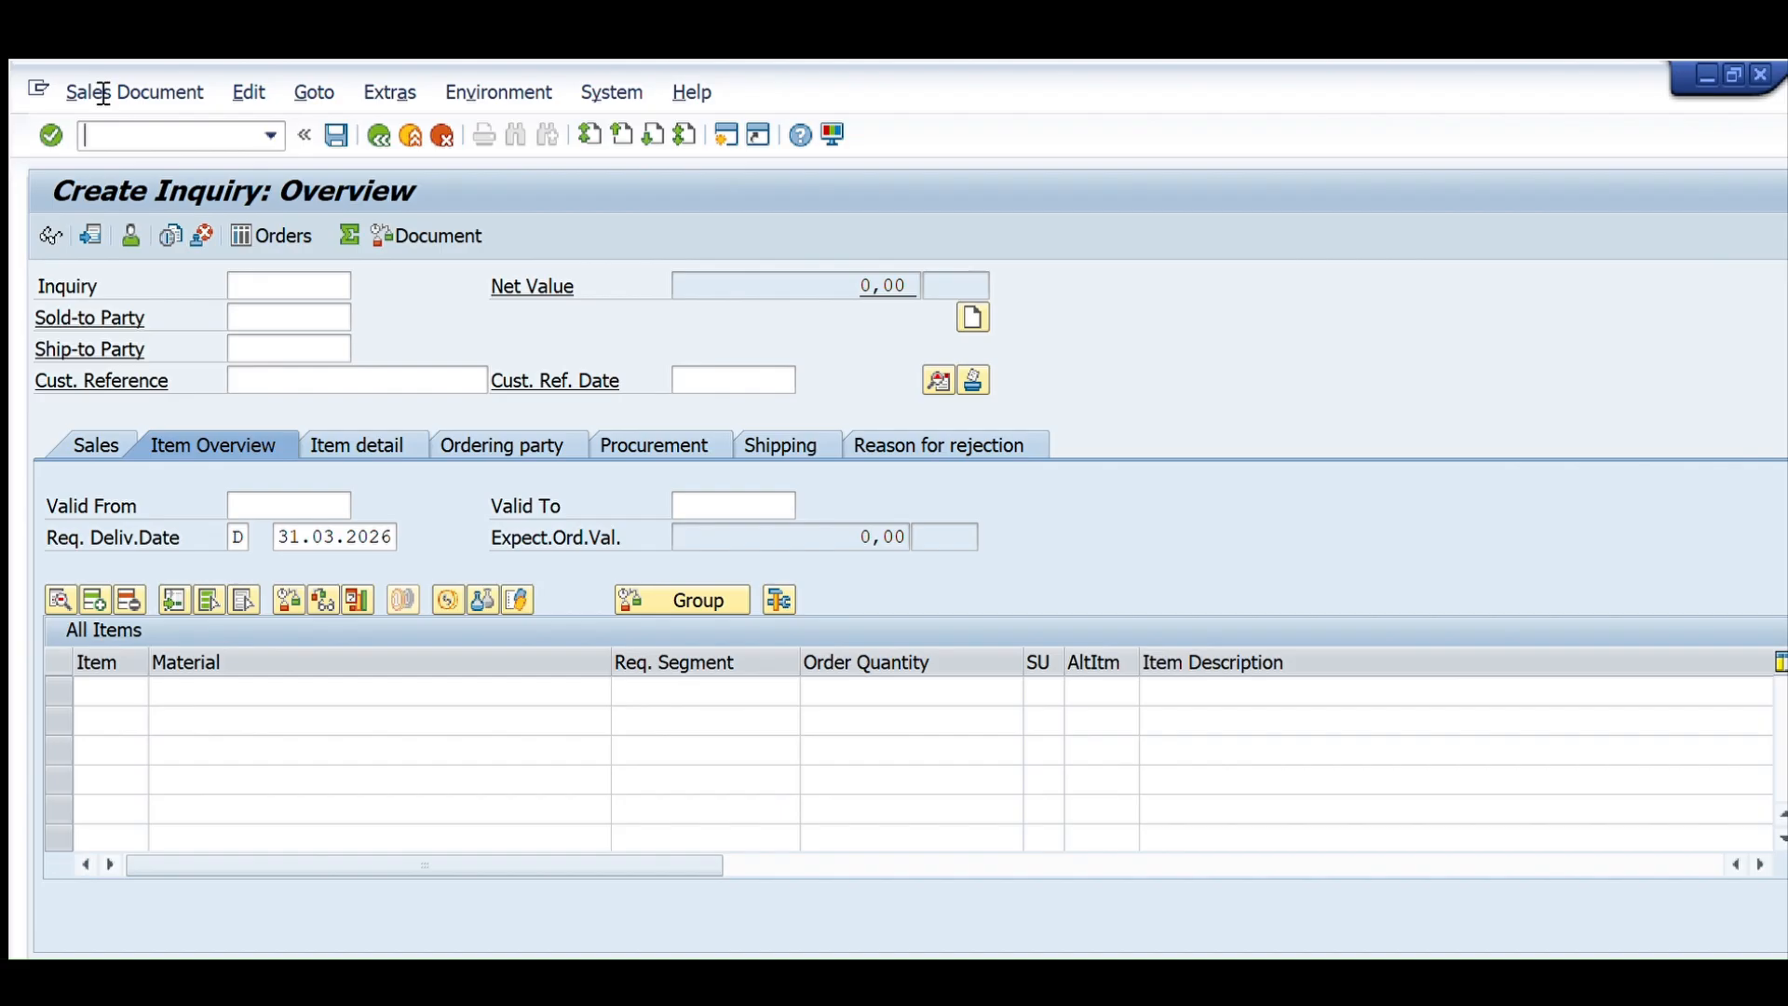
# Step: Create a quotation of type QT in transaction VA21 with reference to the saved inquiry
pyautogui.write('/nva21')
pyautogui.press('Return')
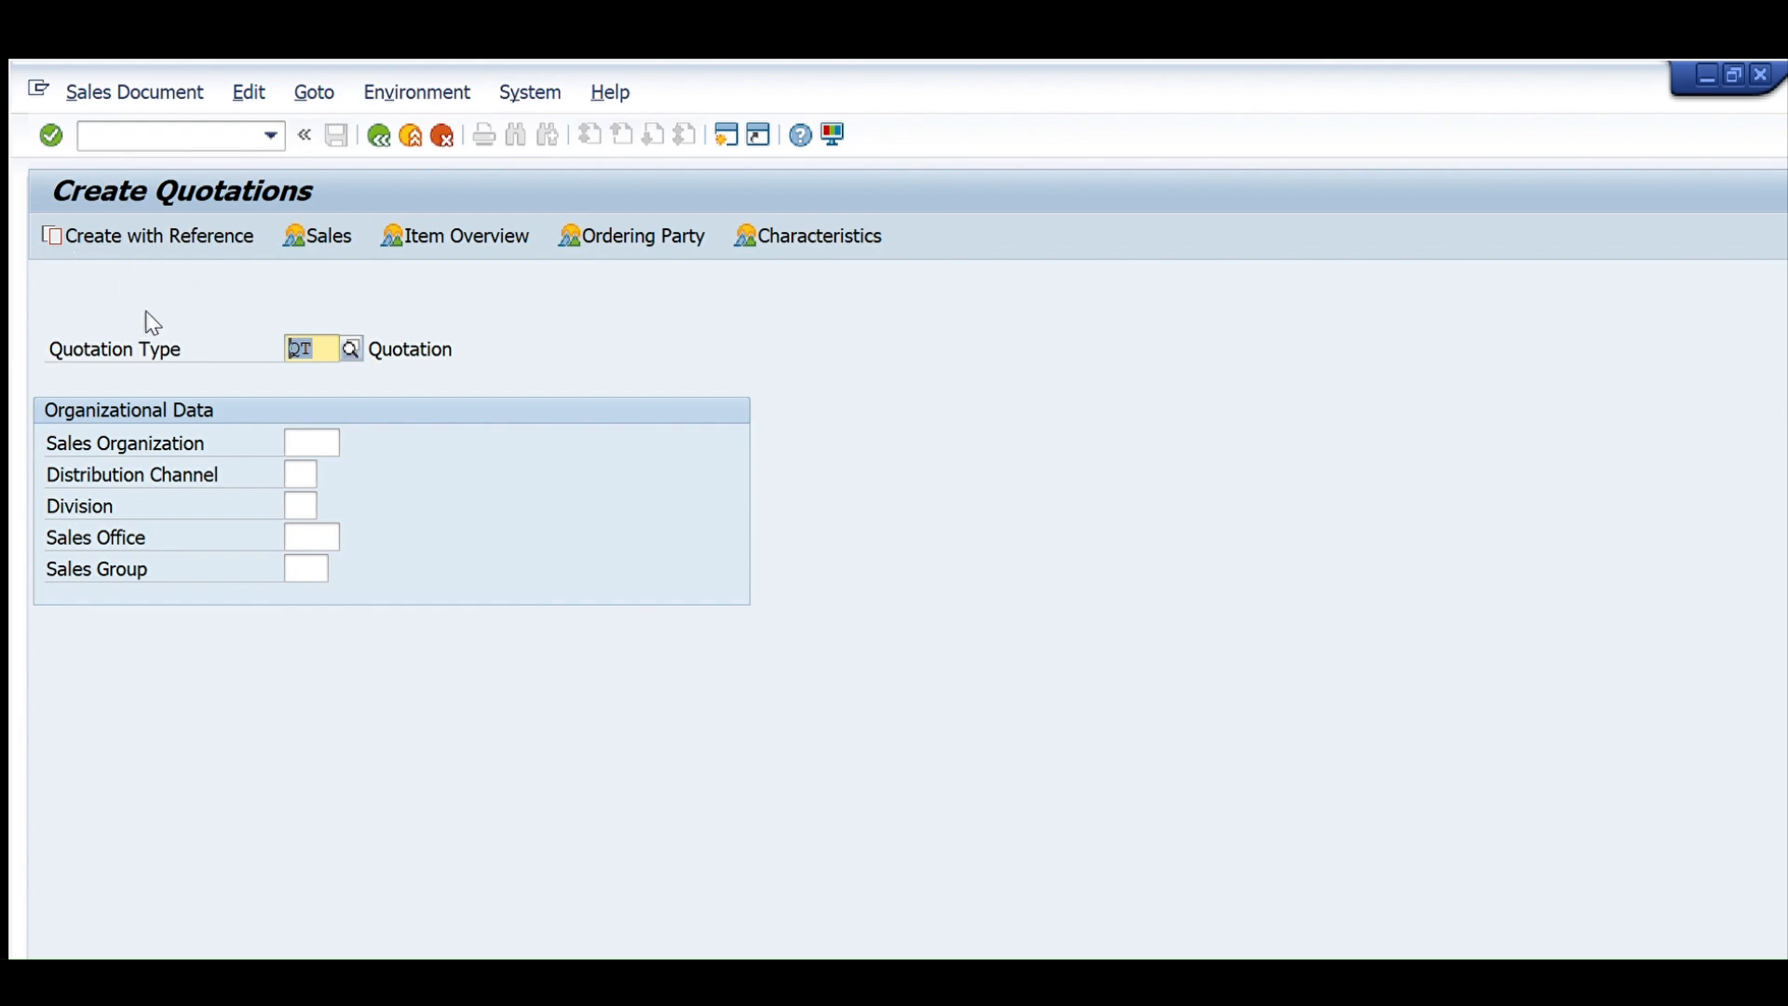
pyautogui.press('Return')
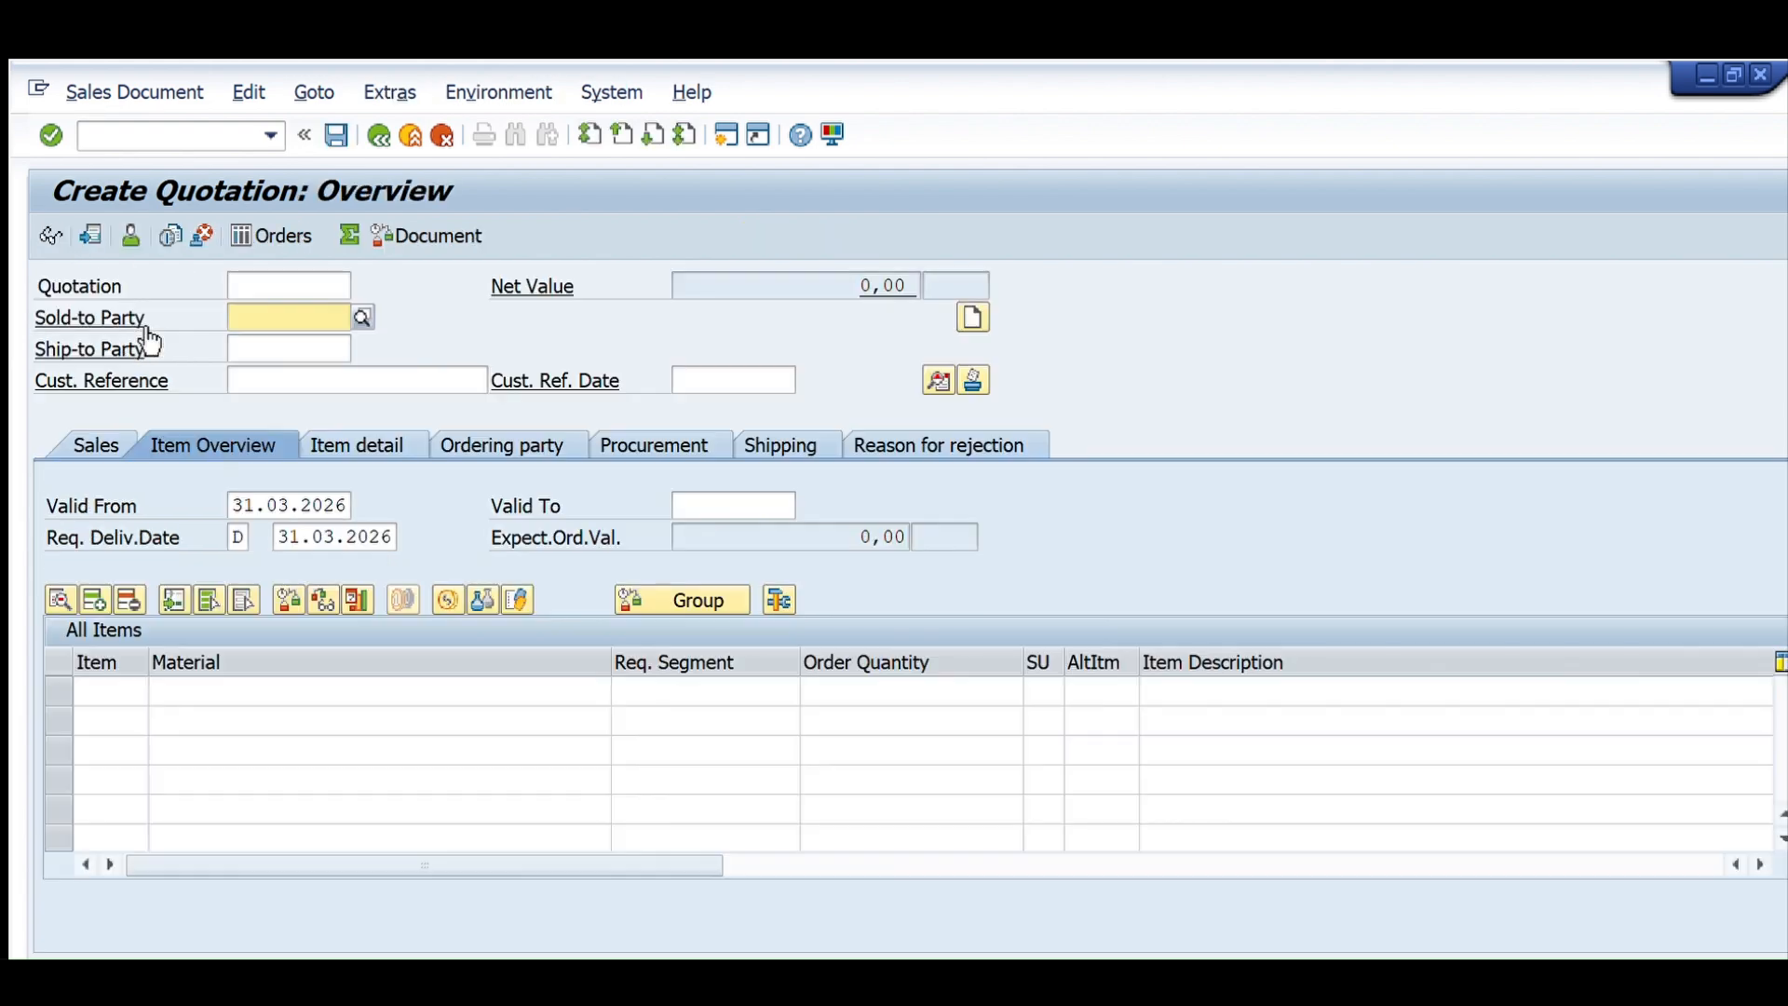
pyautogui.click(378, 135)
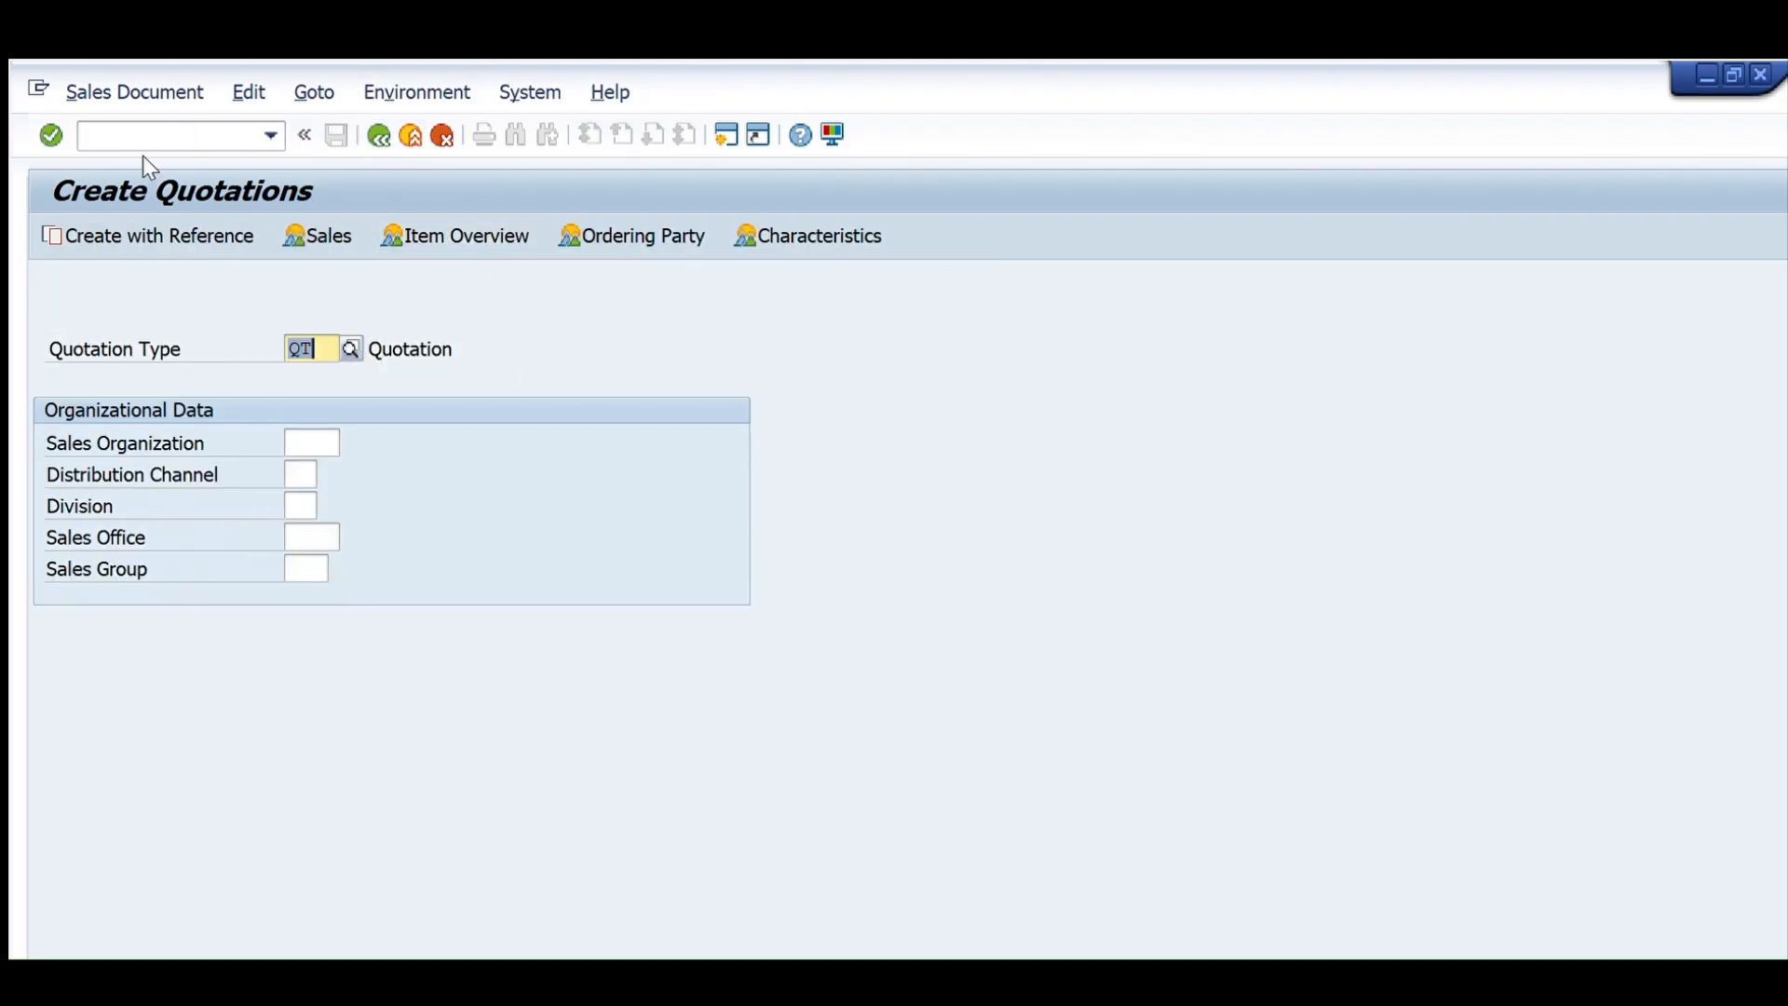
pyautogui.click(140, 233)
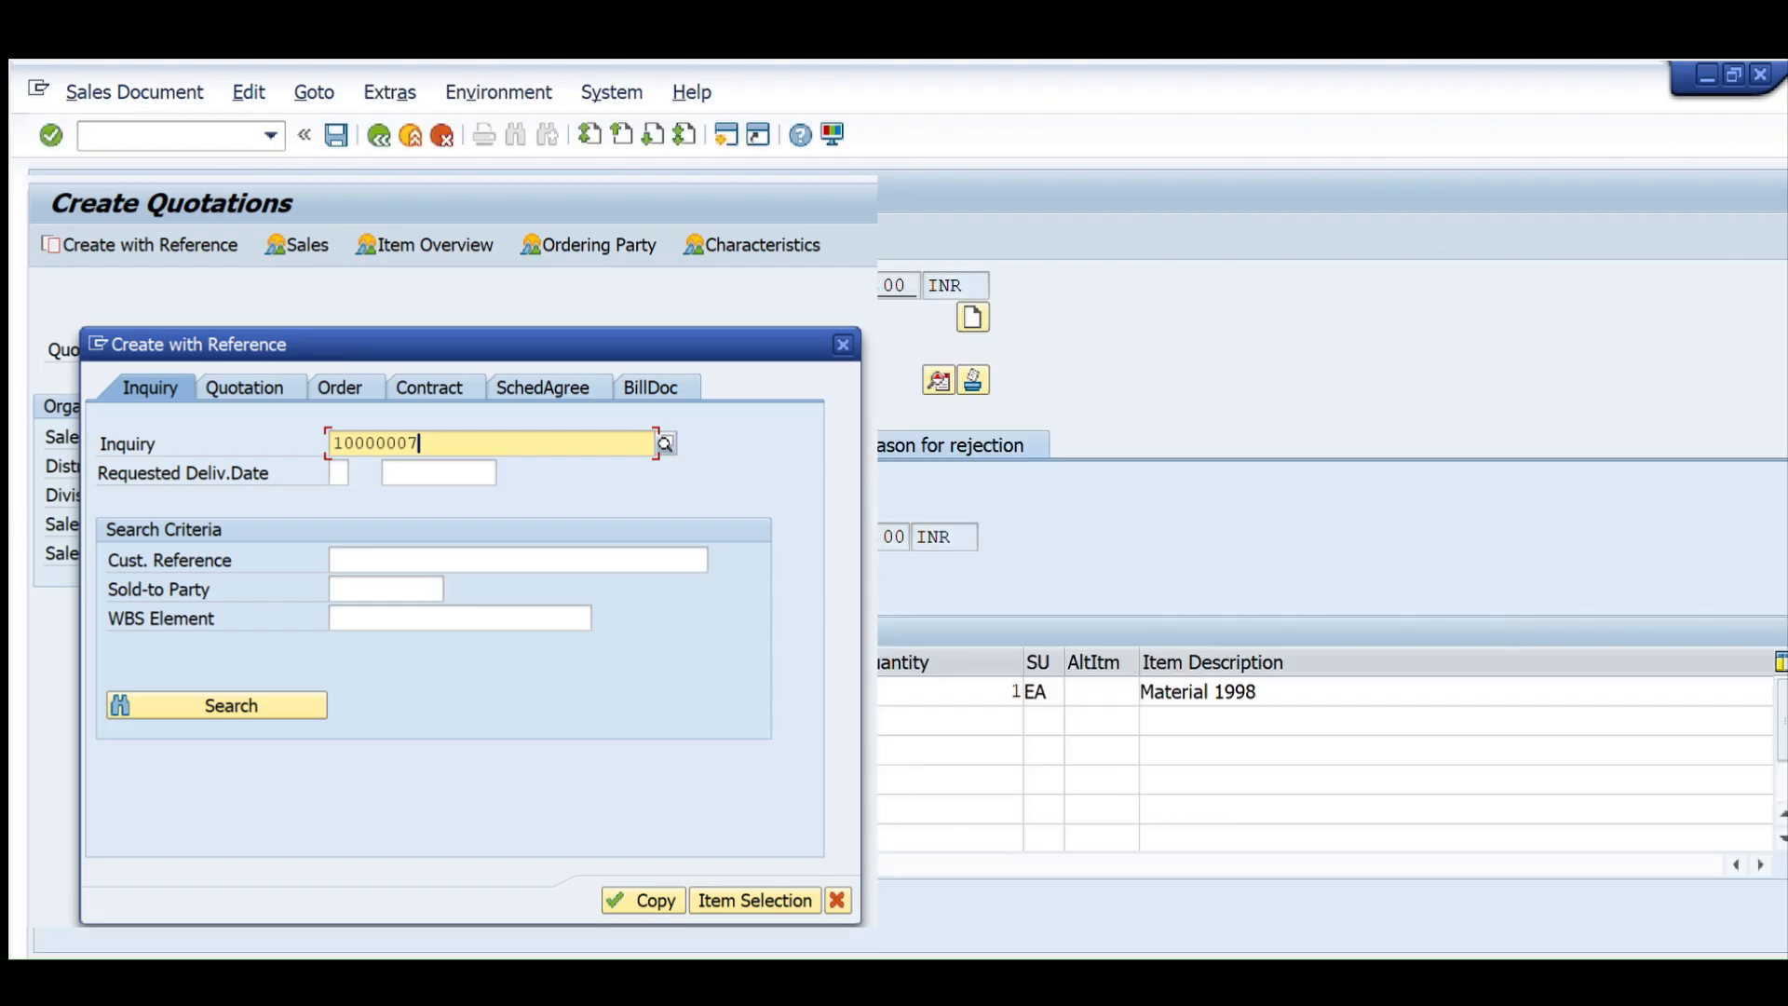
pyautogui.press('Return')
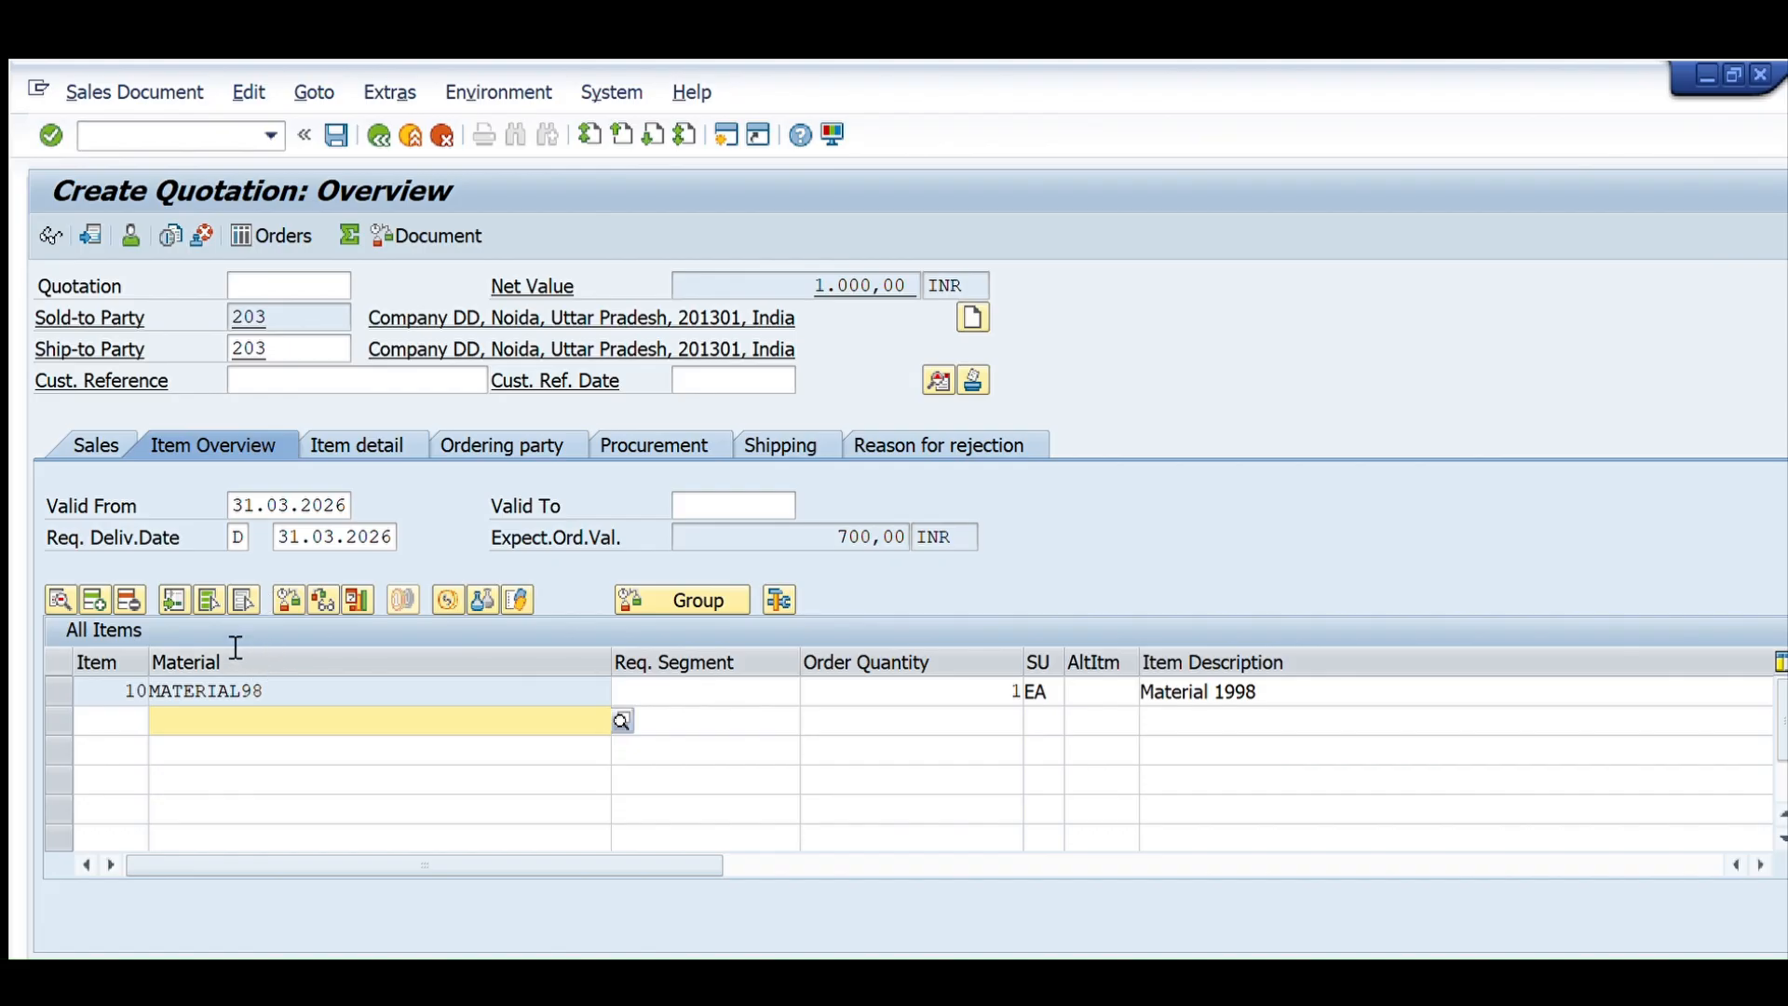
# Step: Open the data completion from the quotation's incompletion log and set Quotation Valid To to 01.04.2026
pyautogui.doubleClick(234, 691)
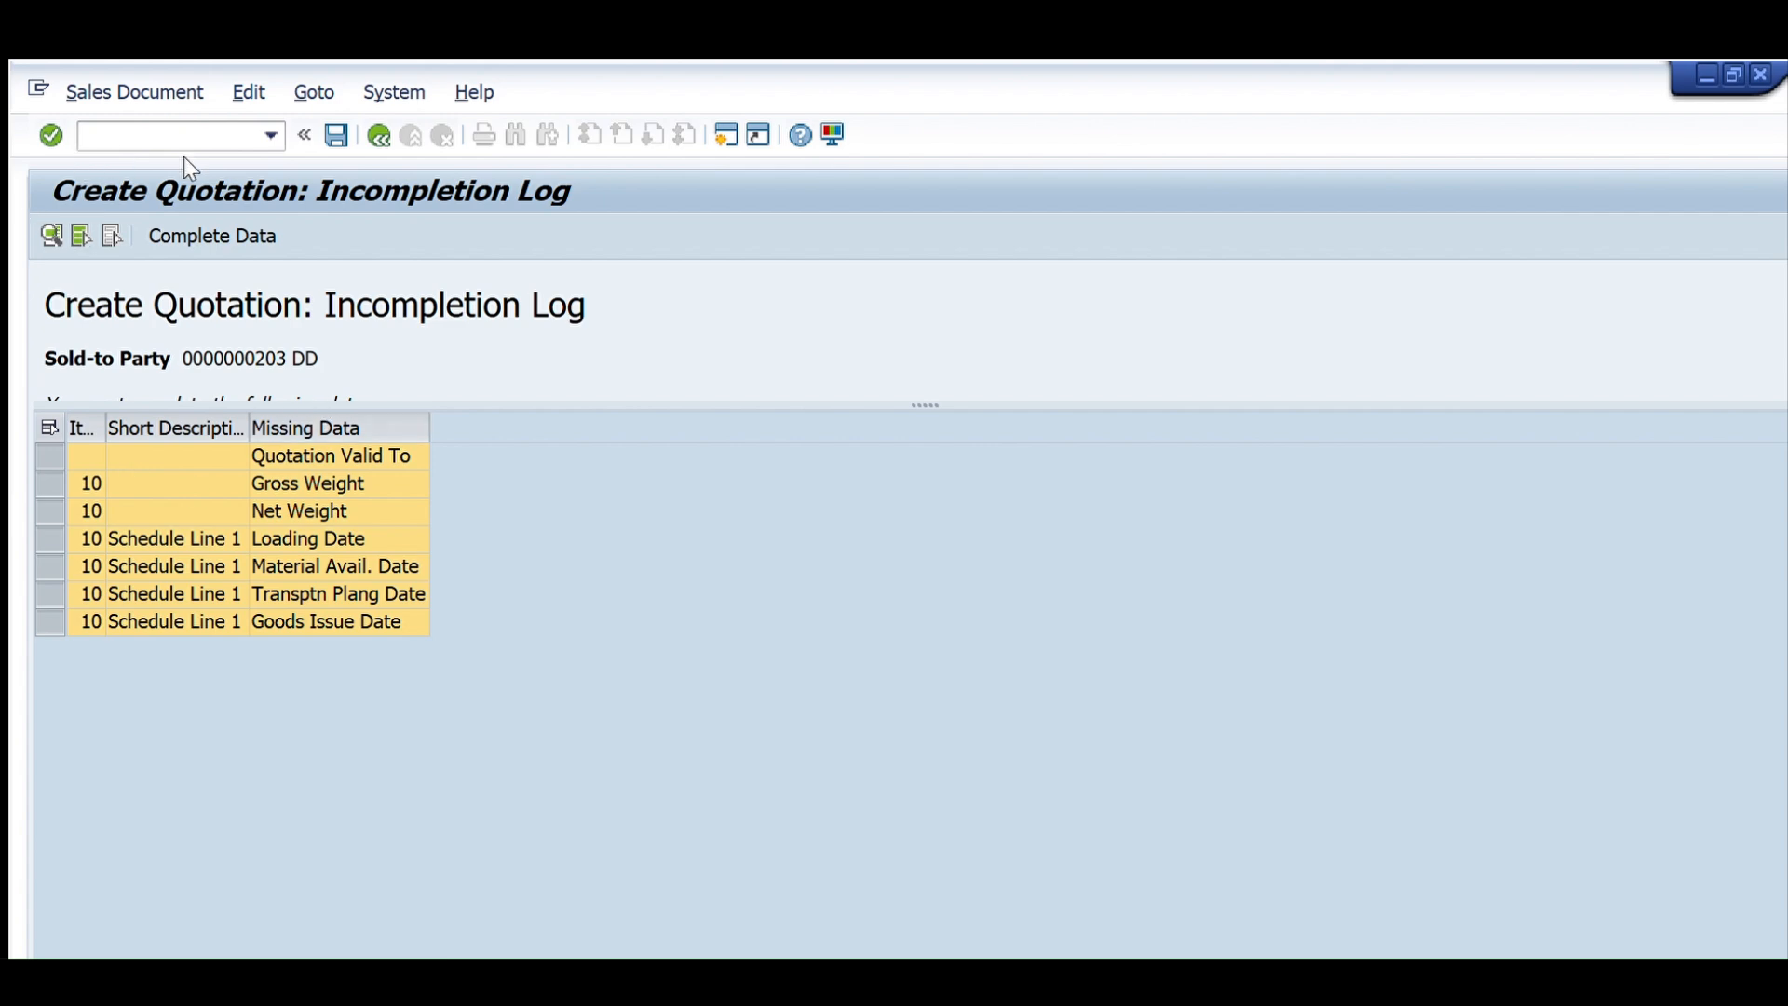
pyautogui.click(207, 235)
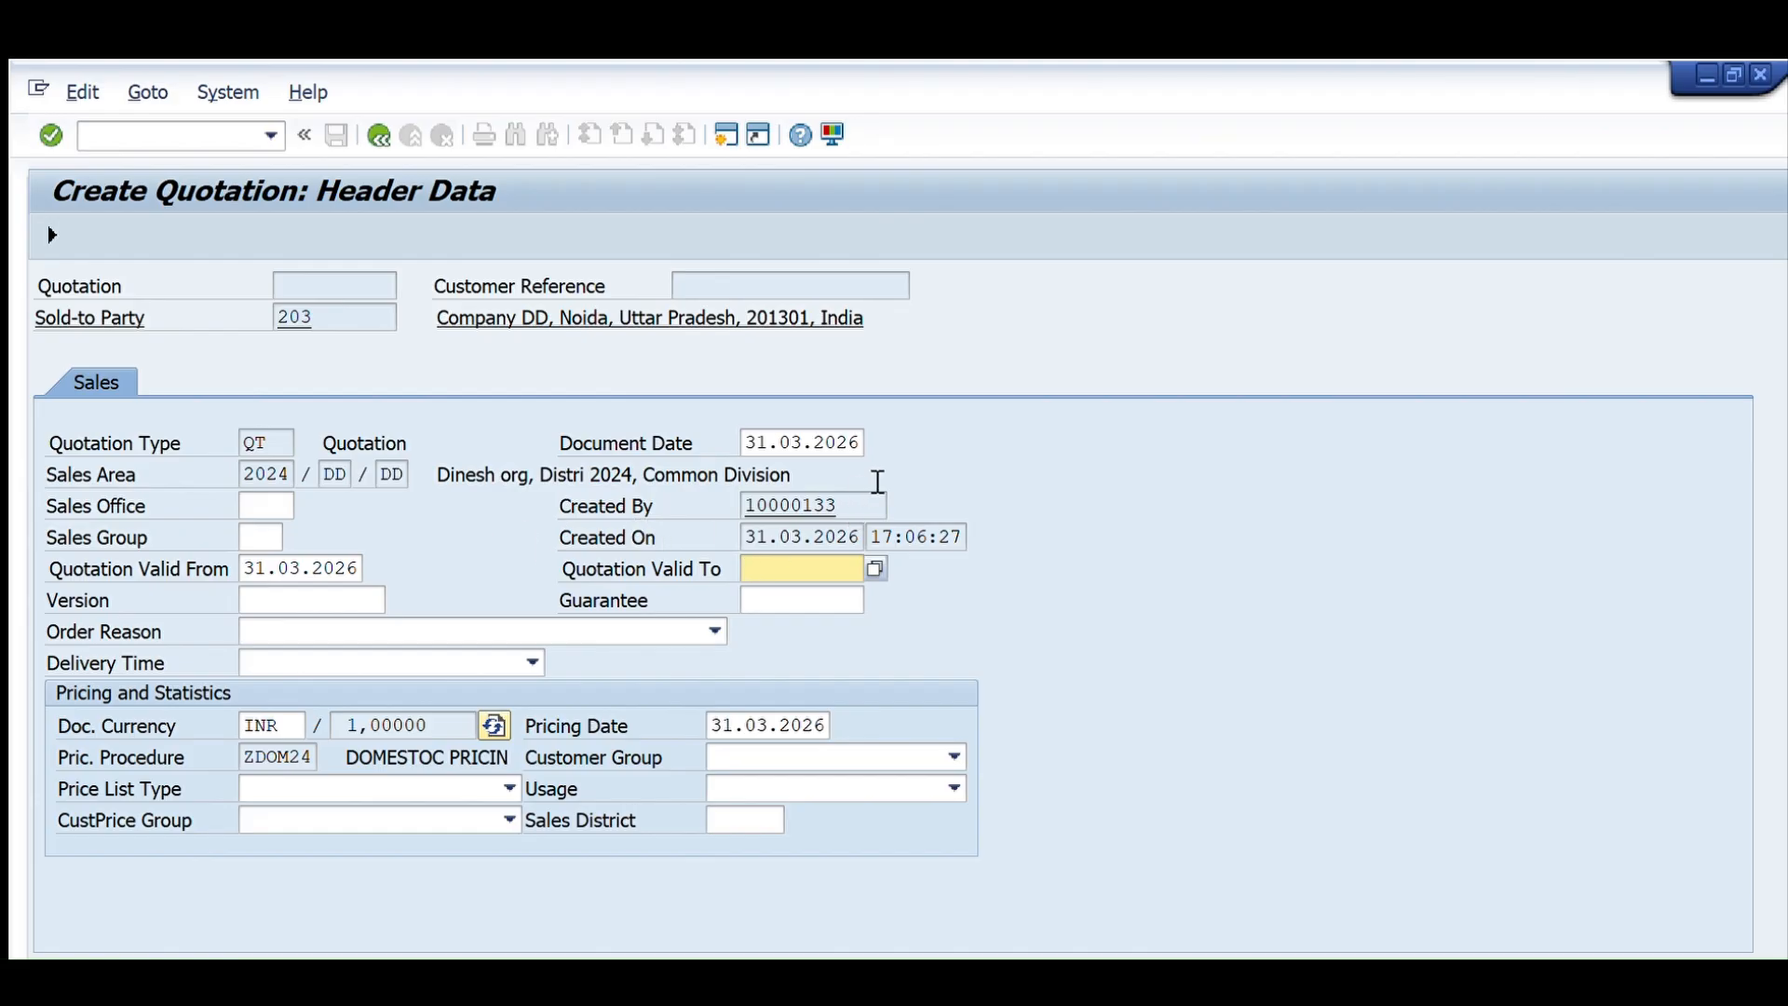
pyautogui.press('Return')
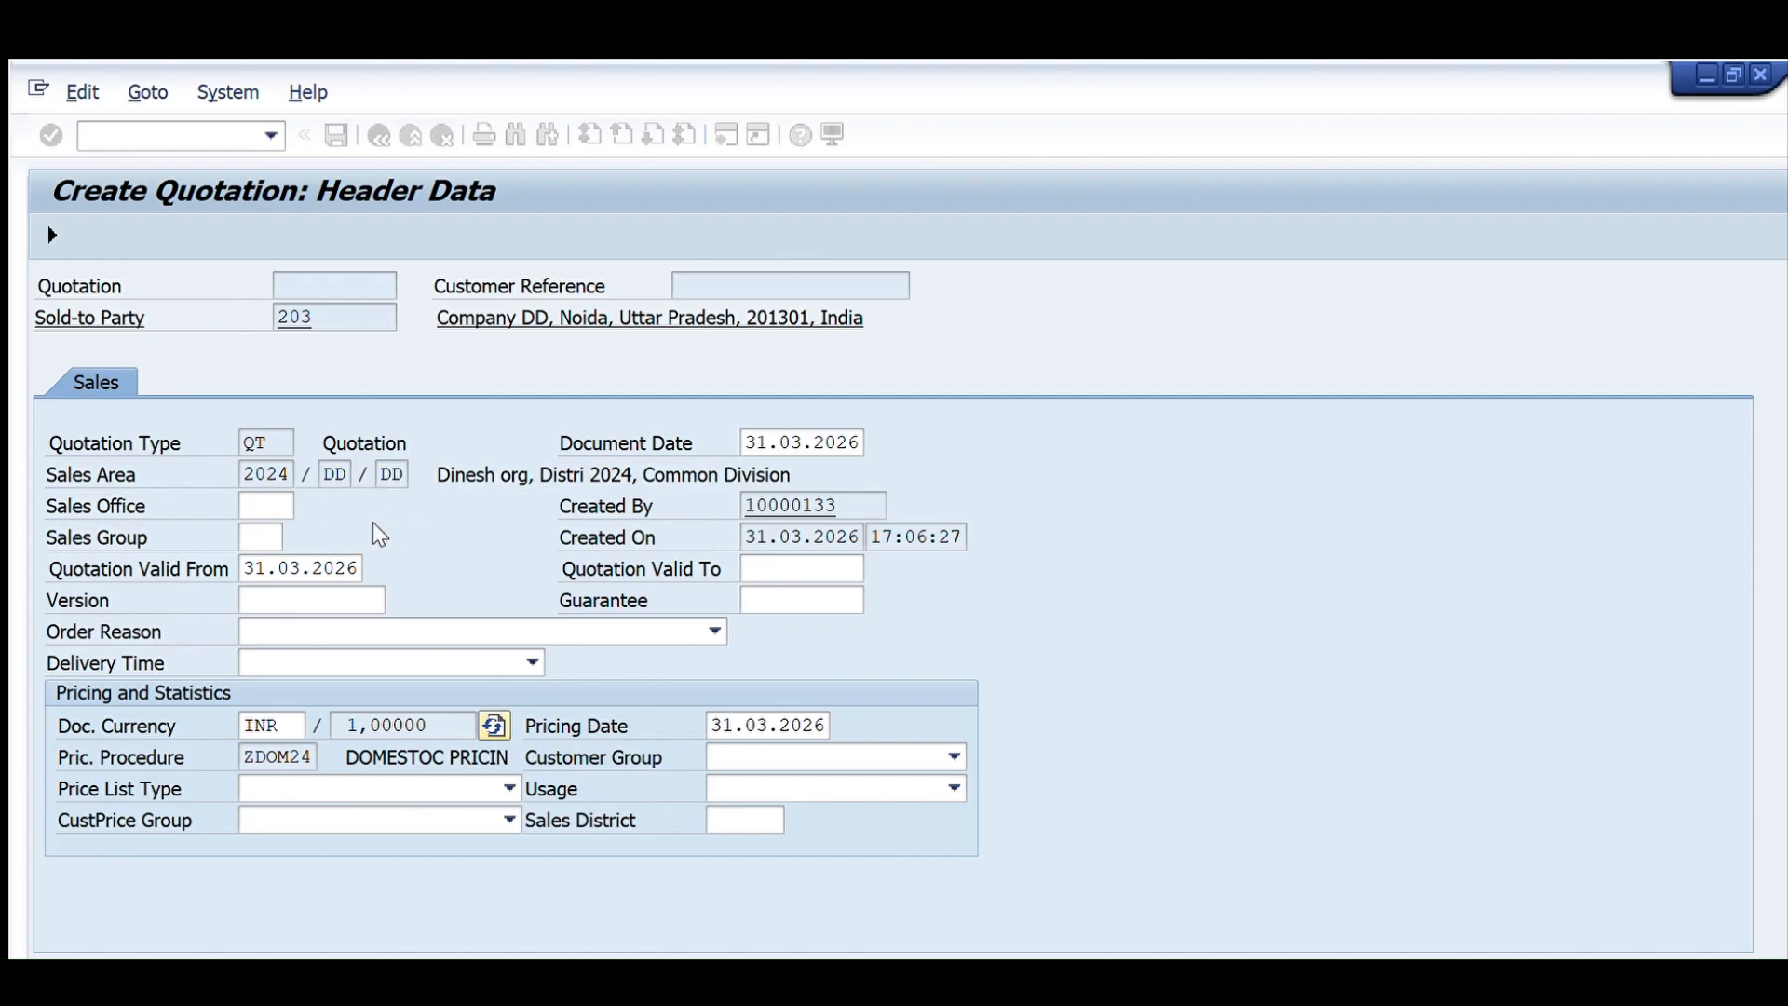
pyautogui.click(51, 234)
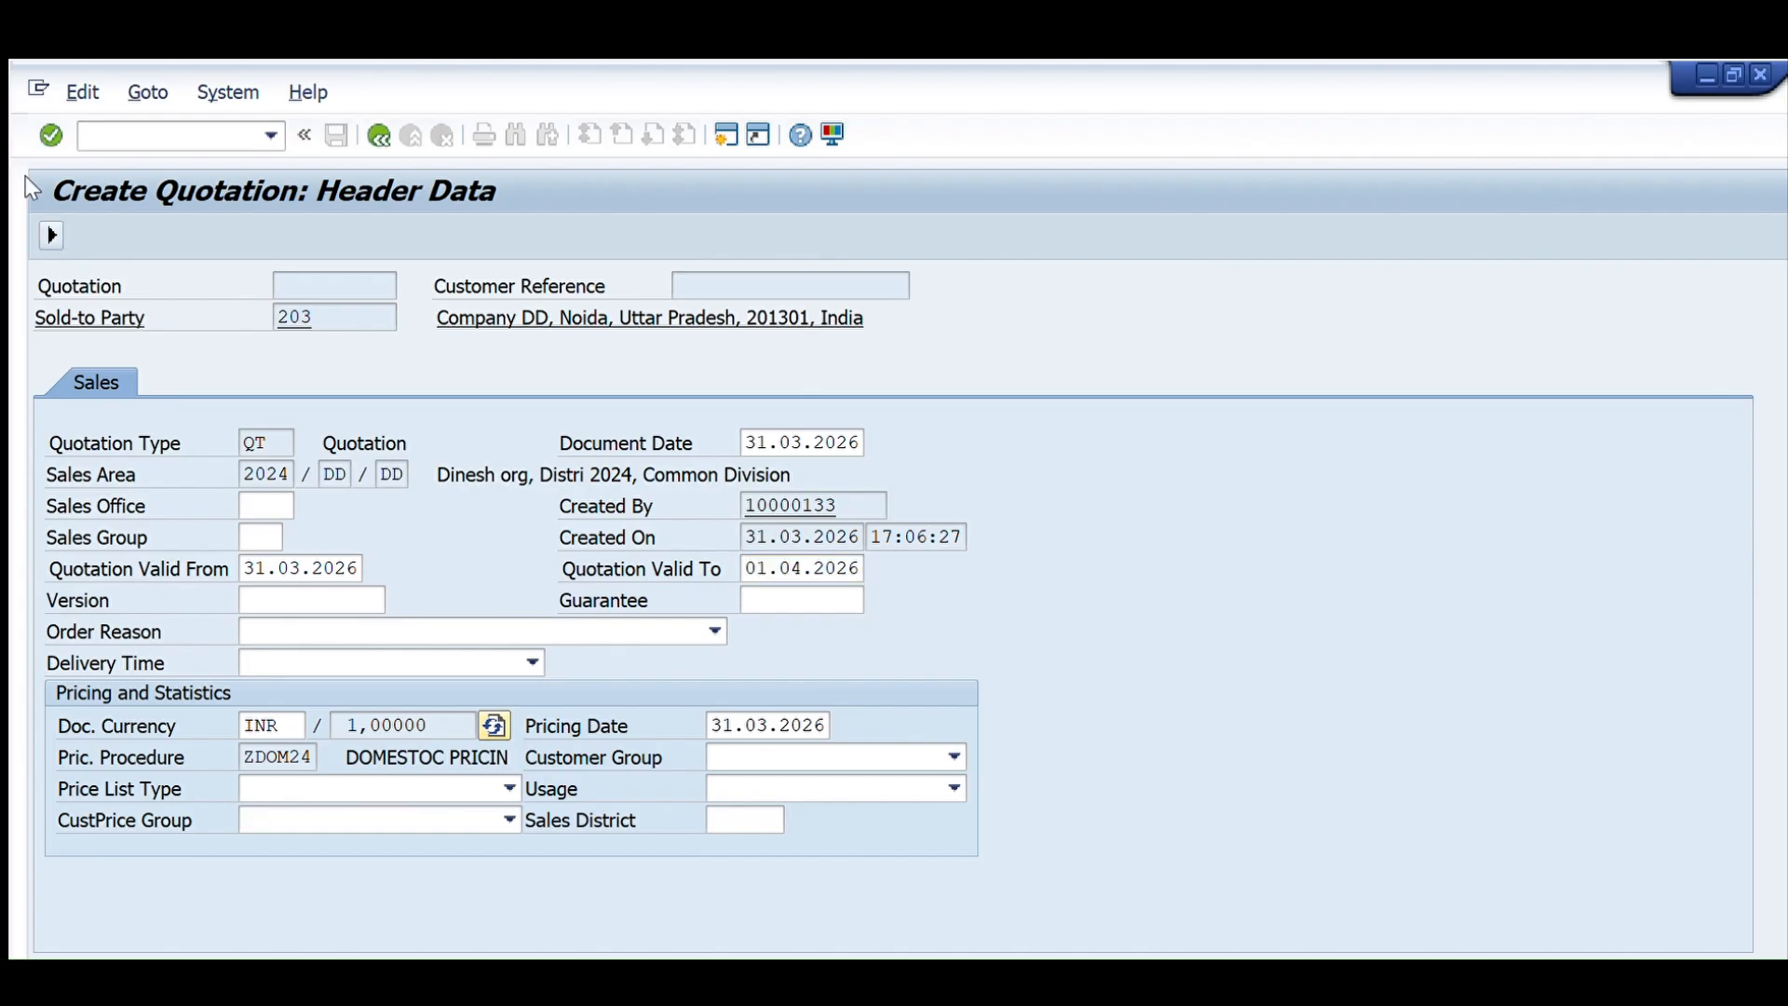
# Step: Fill in the quotation item's missing weights with a gross weight of 100 KG and a net weight of 1 KG
pyautogui.scroll(-2, 367, 668)
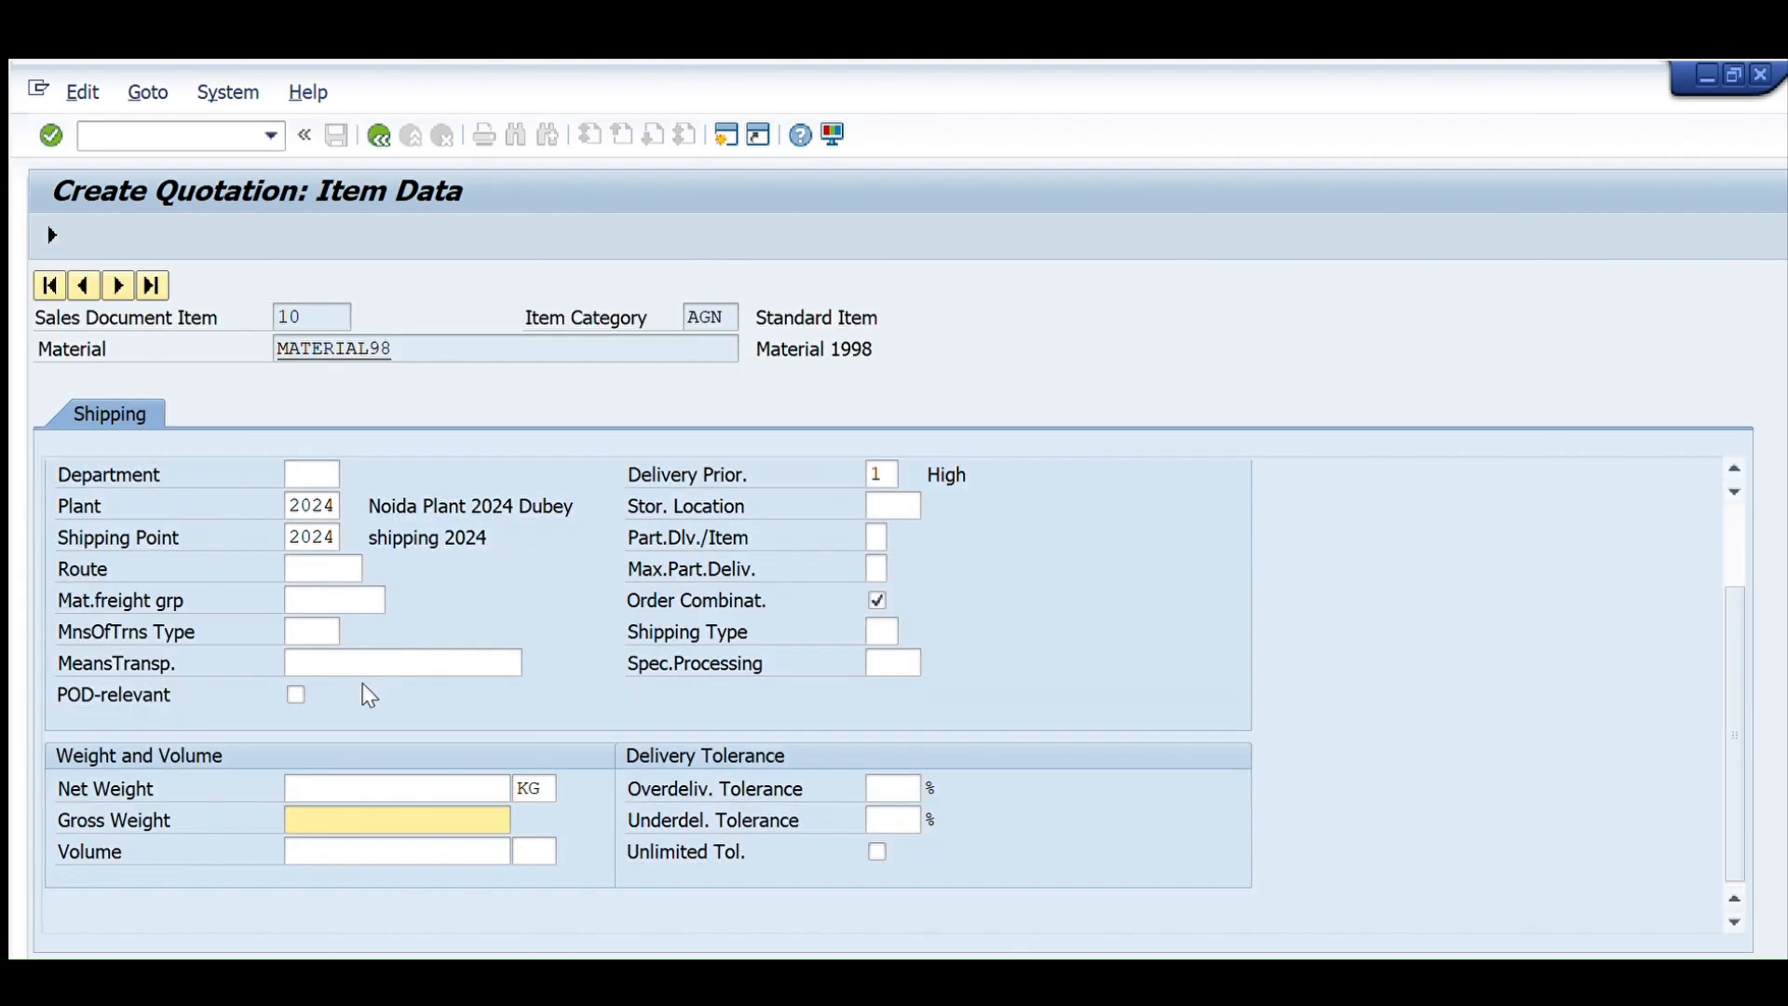
pyautogui.write('100')
pyautogui.press('Return')
pyautogui.hotkey('shift', 'Tab')
pyautogui.write('1')
pyautogui.press('Return')
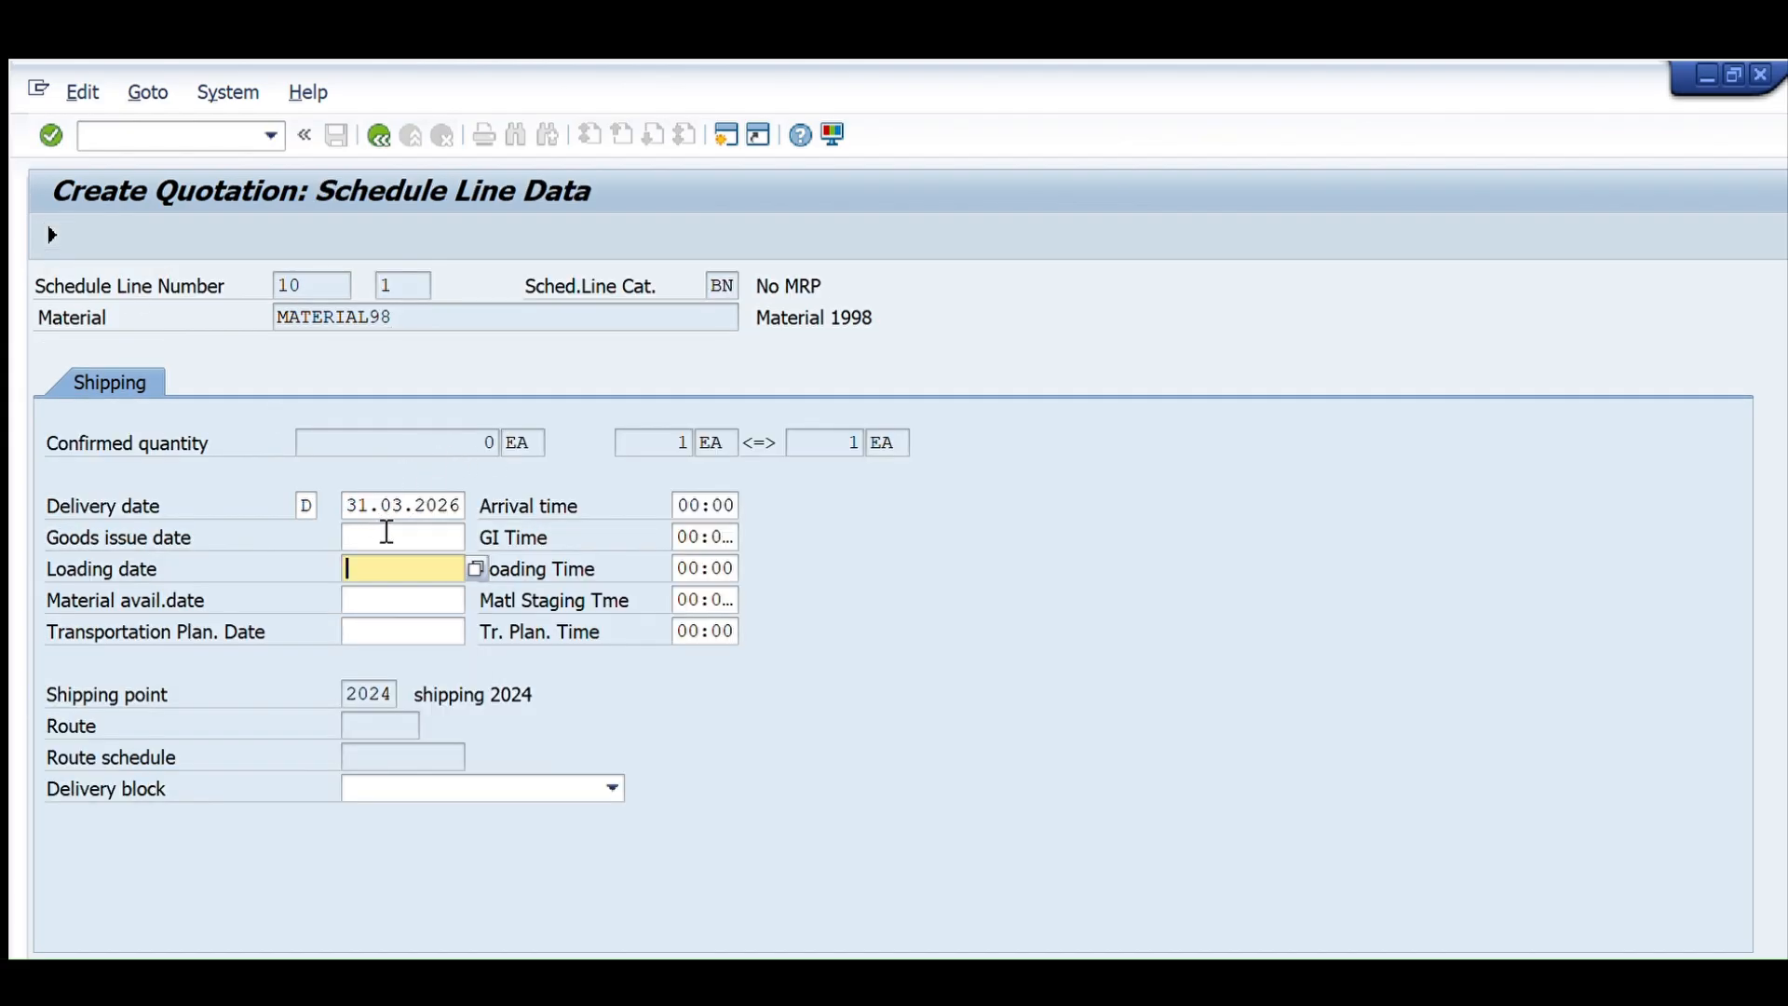
# Step: Set the schedule line's loading, material availability and transportation planning dates to 31.03.2026
pyautogui.press('F3')
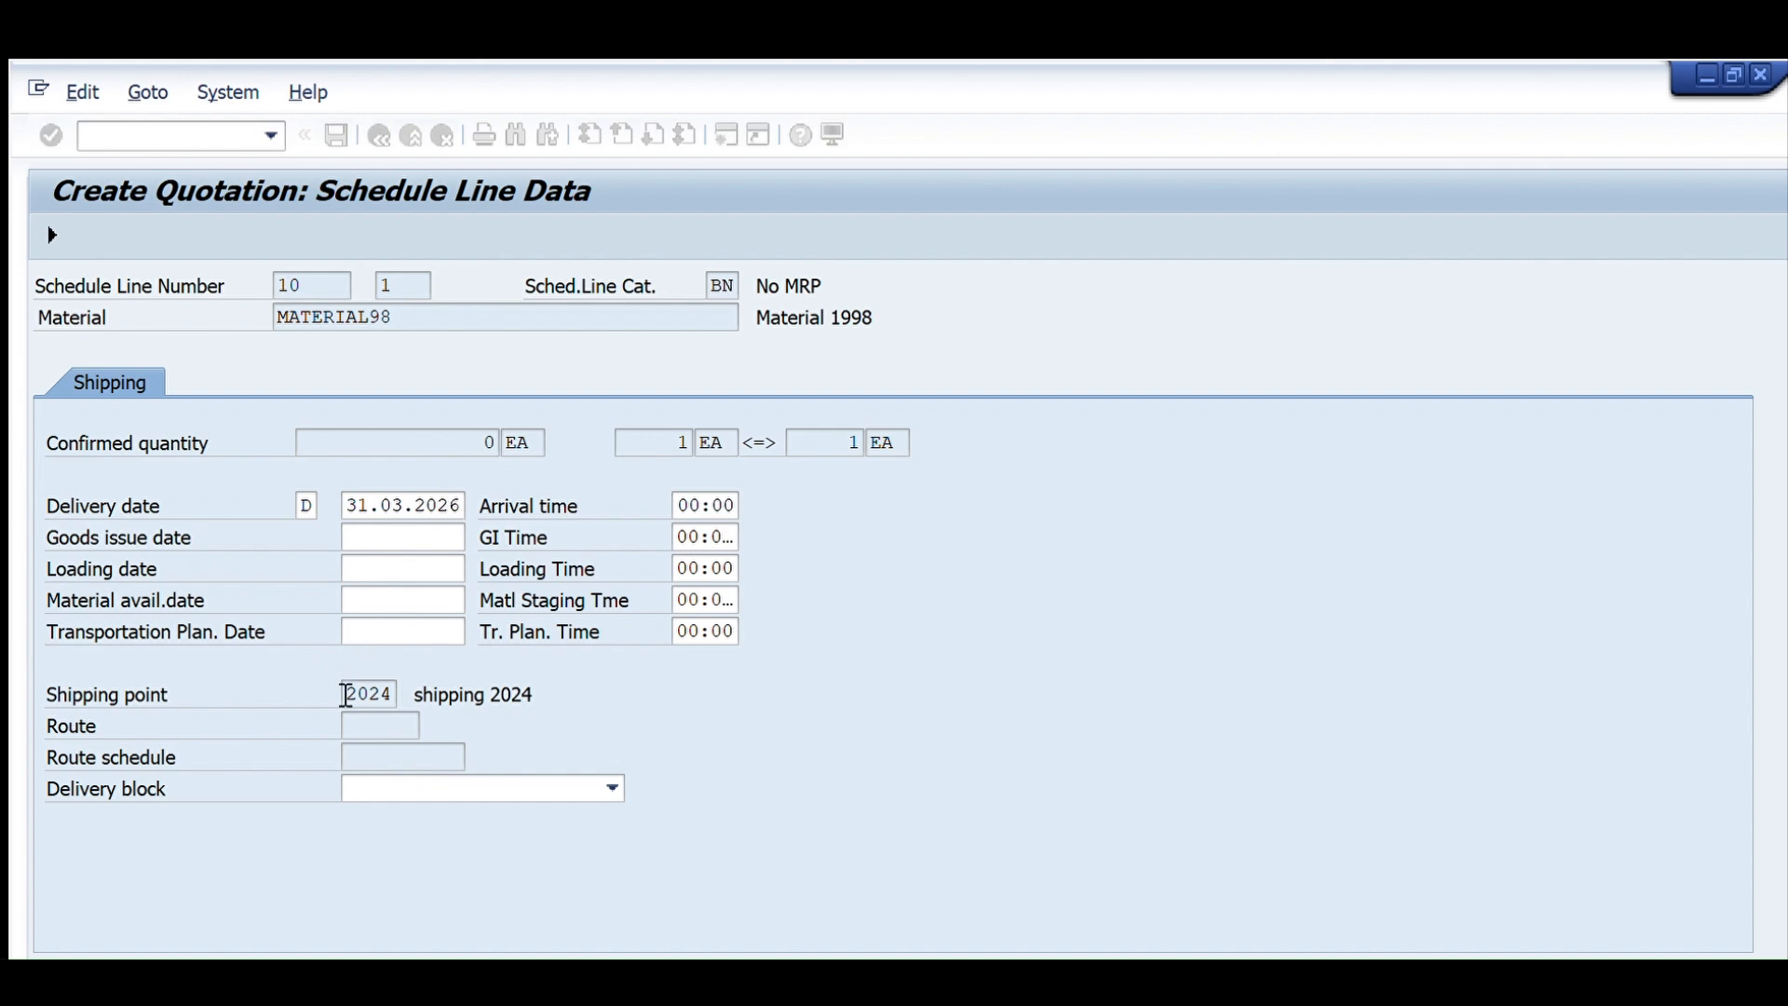
pyautogui.press('Down')
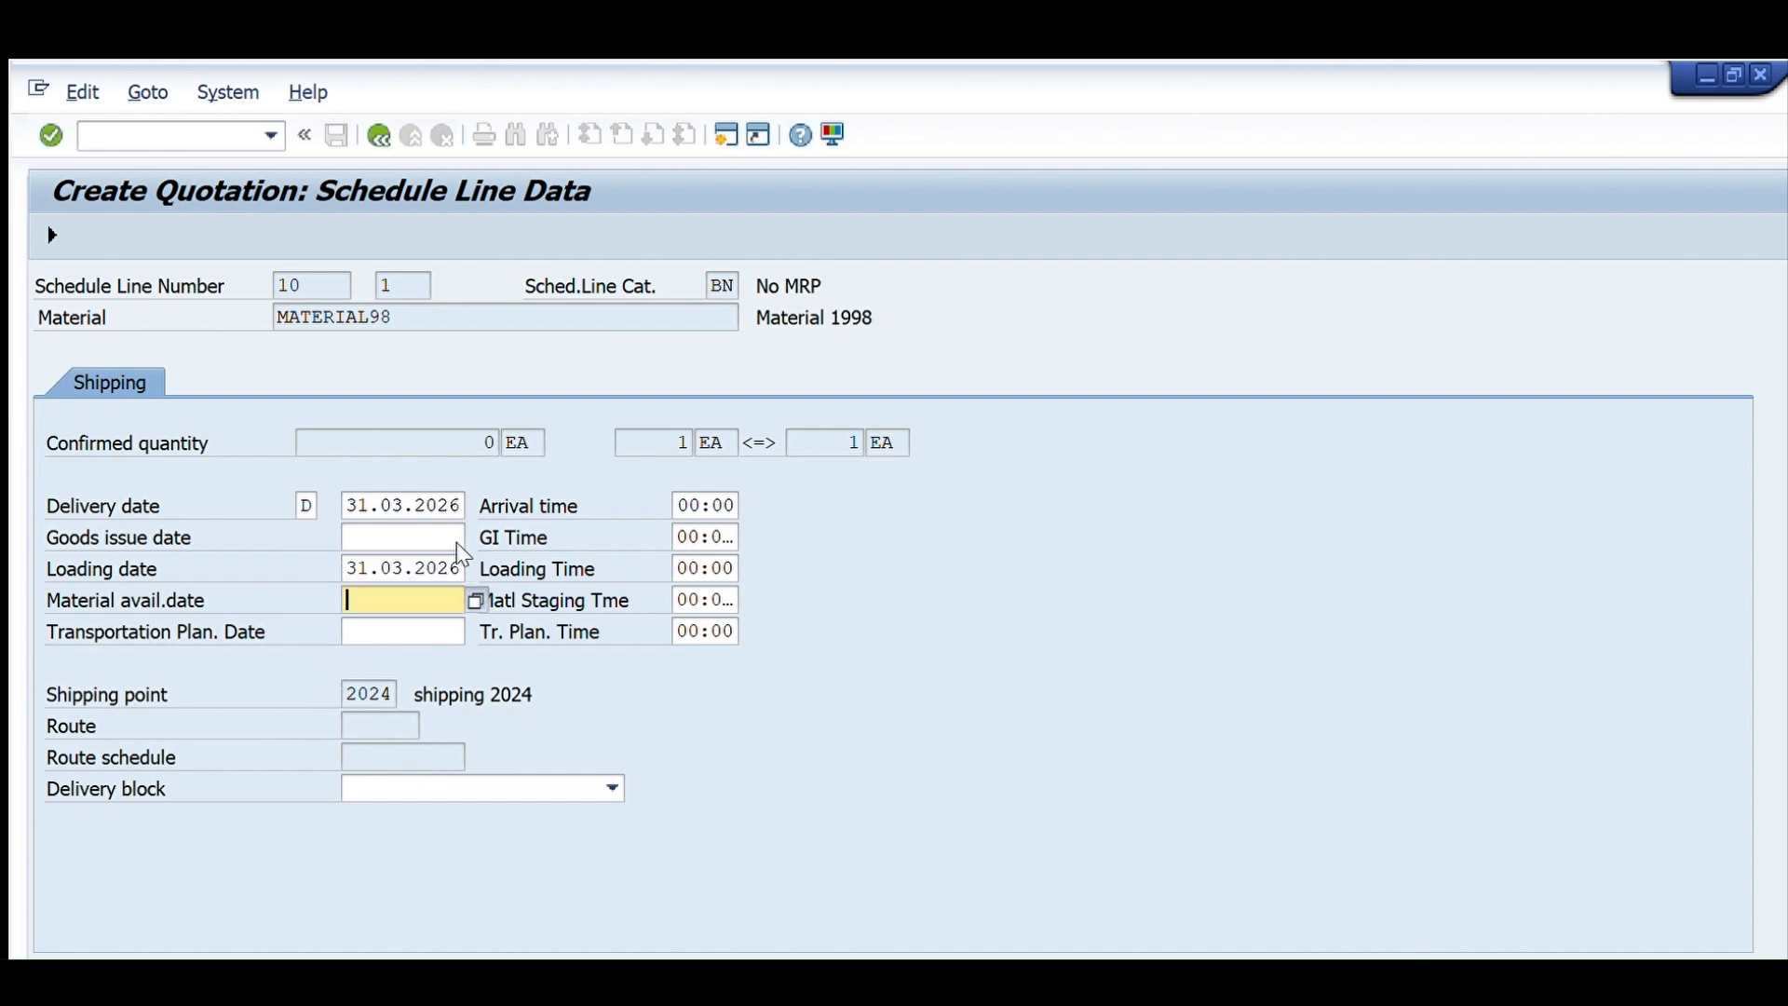
pyautogui.press('F4')
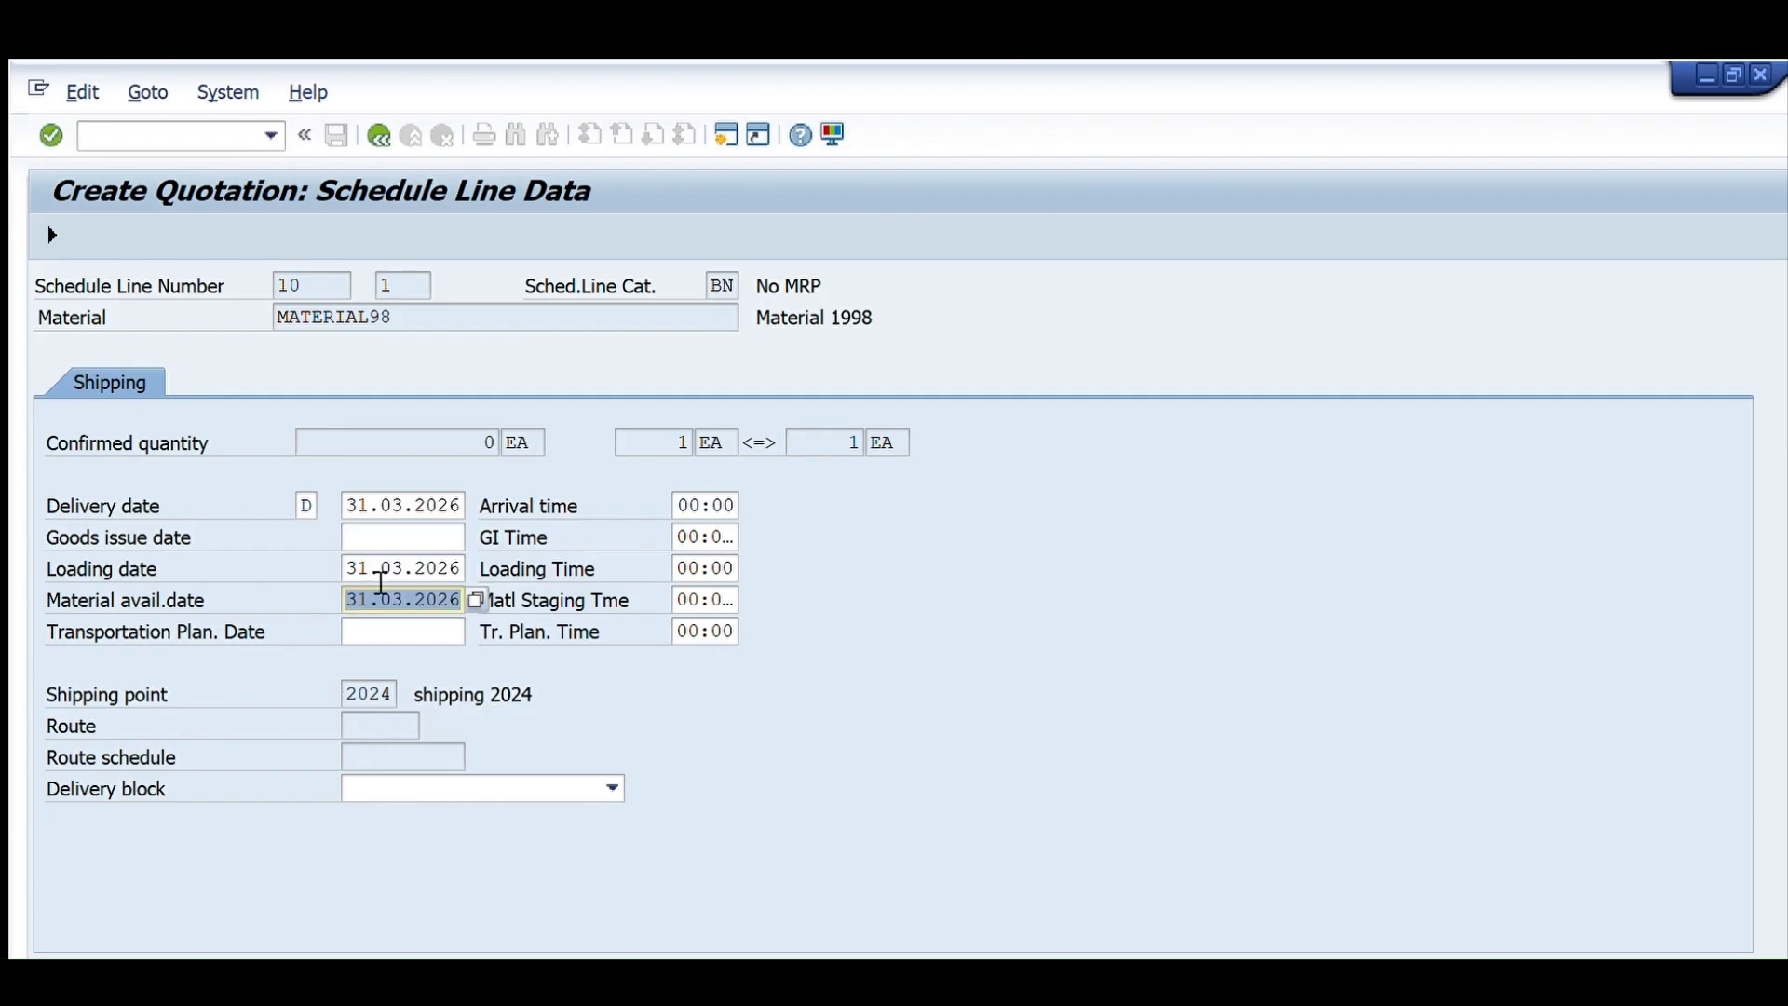
pyautogui.press('Down')
pyautogui.press('F4')
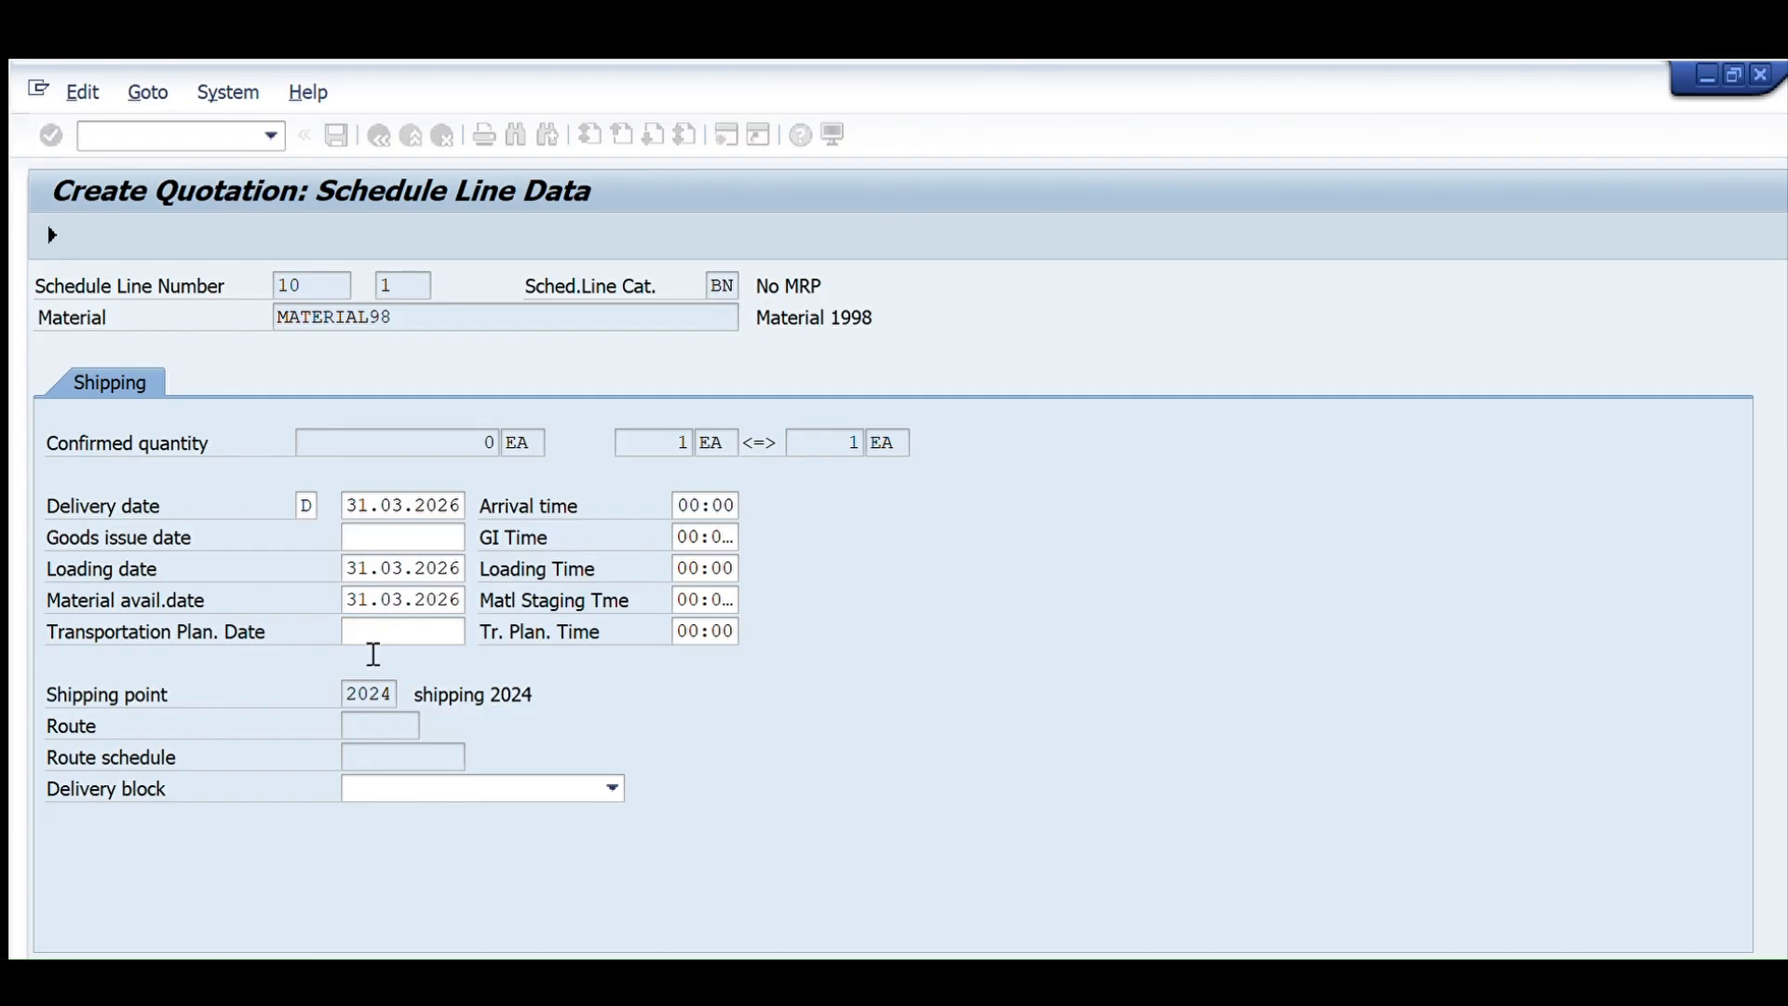
# Step: Set the schedule line's delivery date and goods issue date to 01.04.2026
pyautogui.moveTo(428, 506); pyautogui.dragTo(473, 505)
pyautogui.click(476, 505)
pyautogui.doubleClick(386, 523)
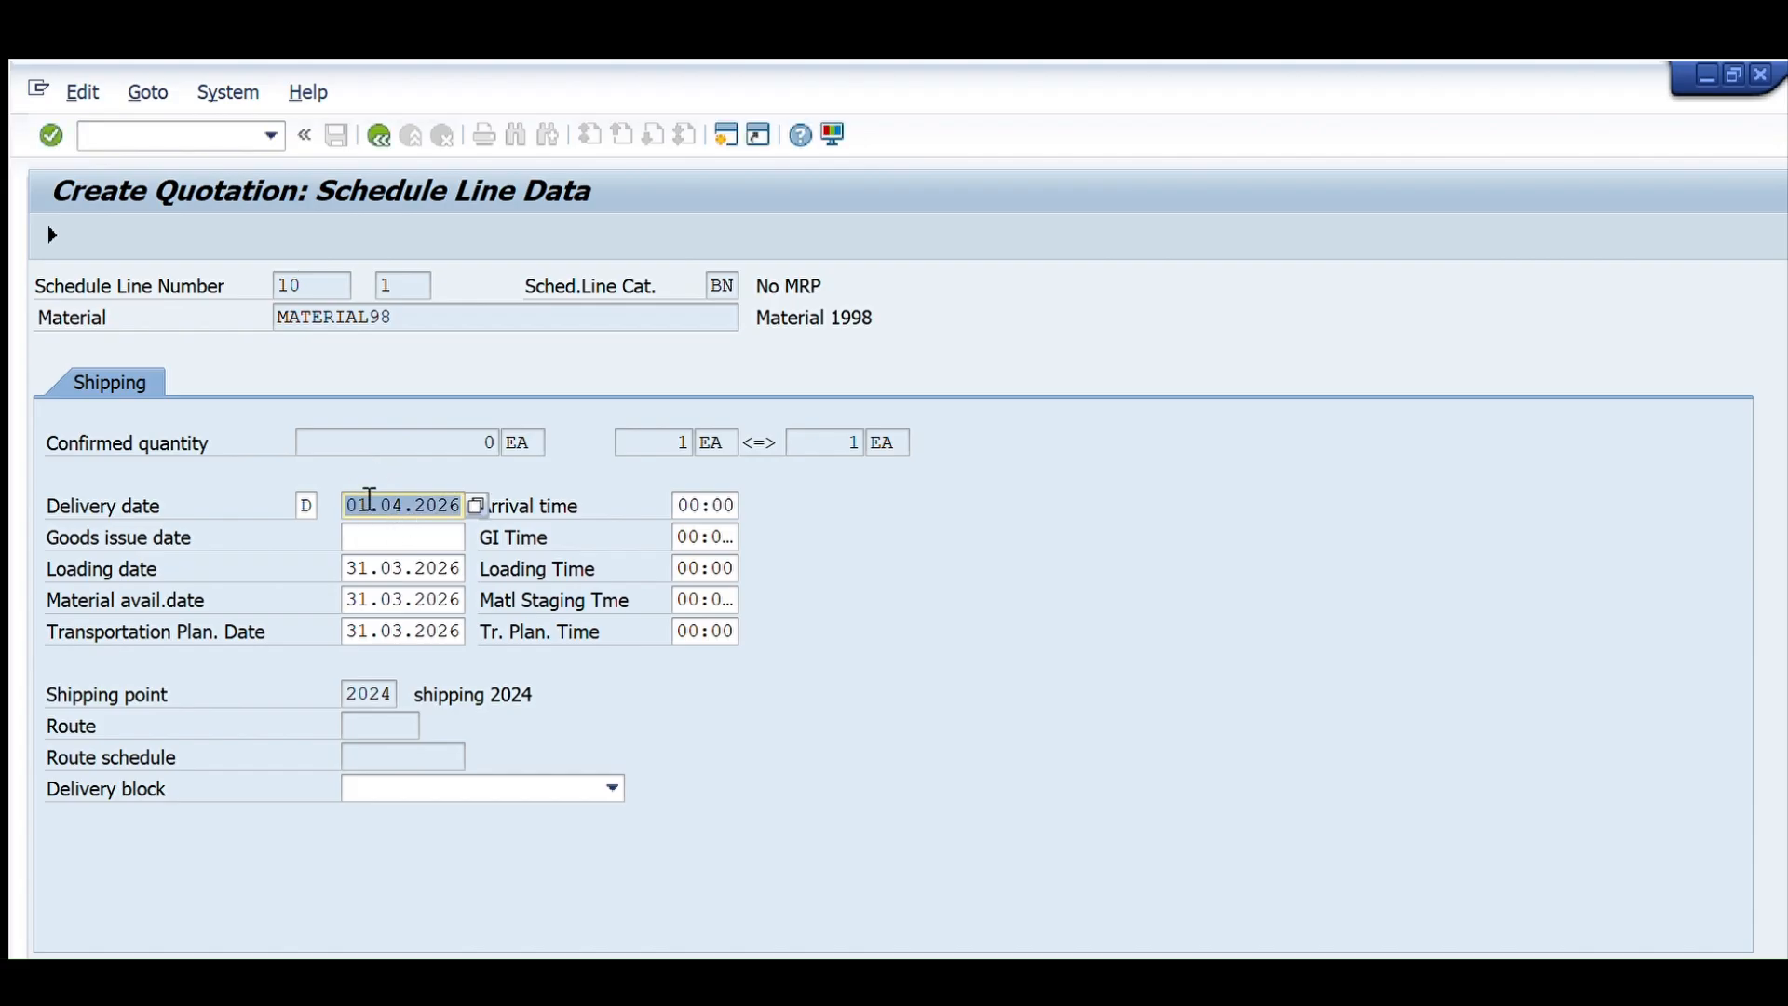
pyautogui.click(359, 535)
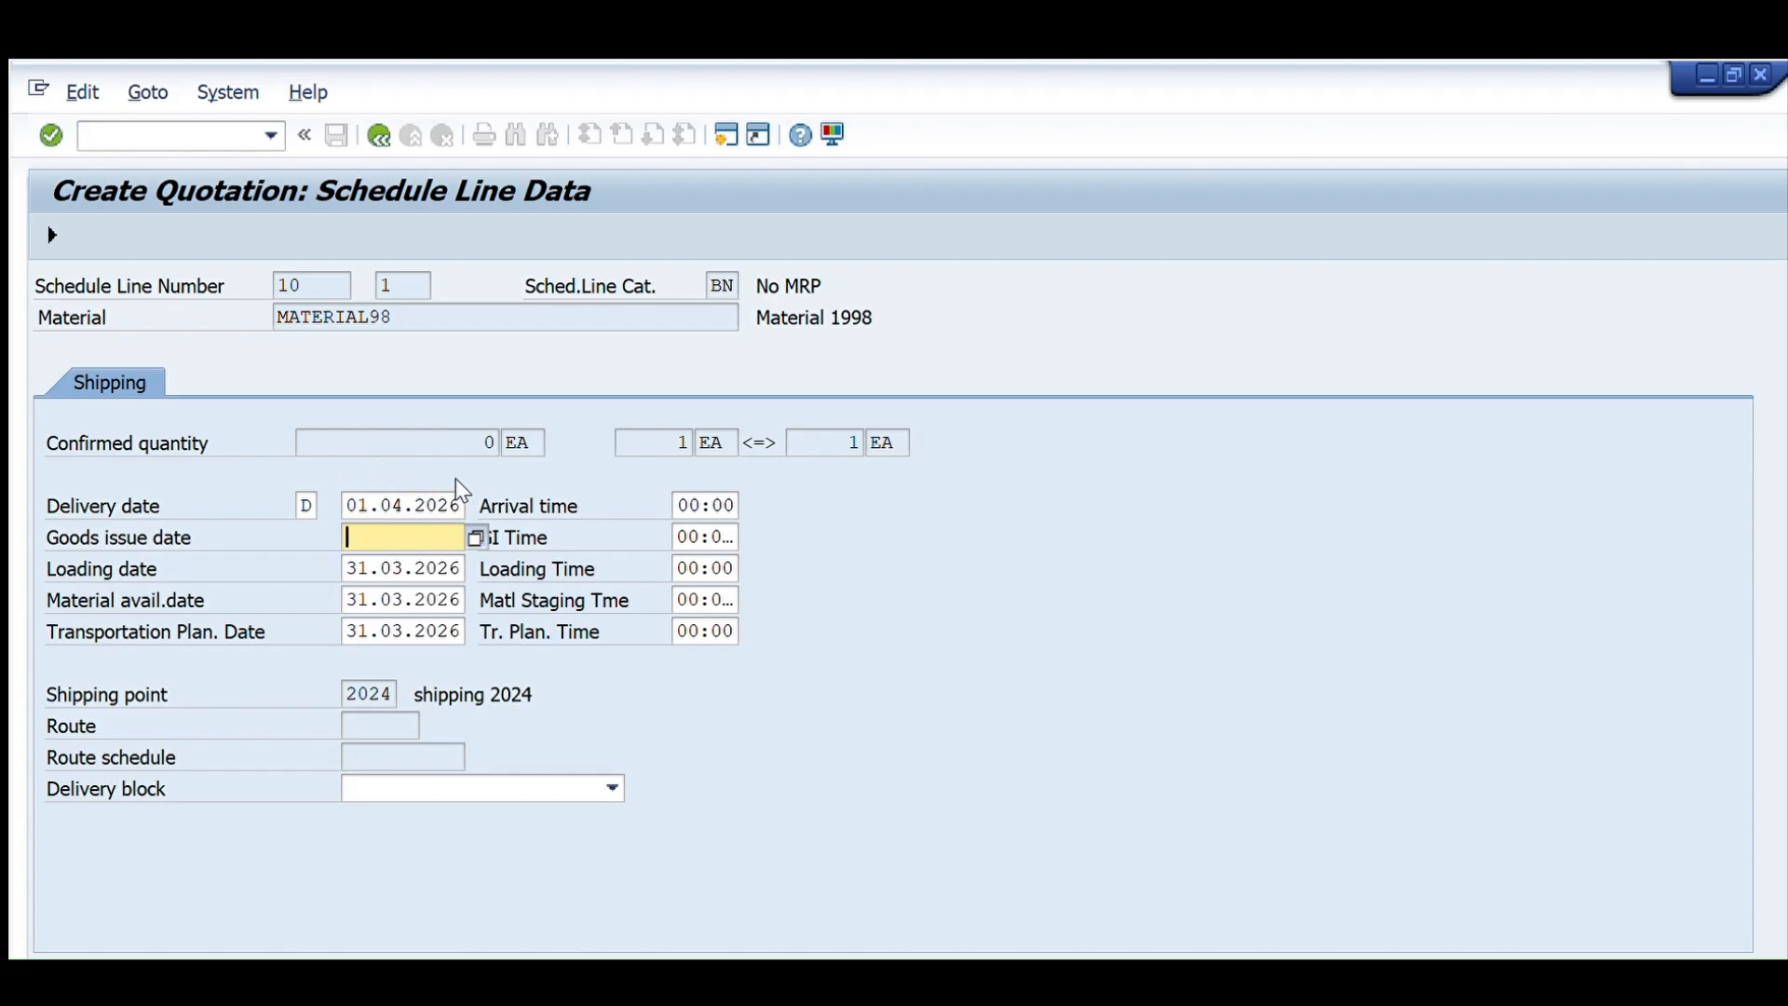
pyautogui.press('Return')
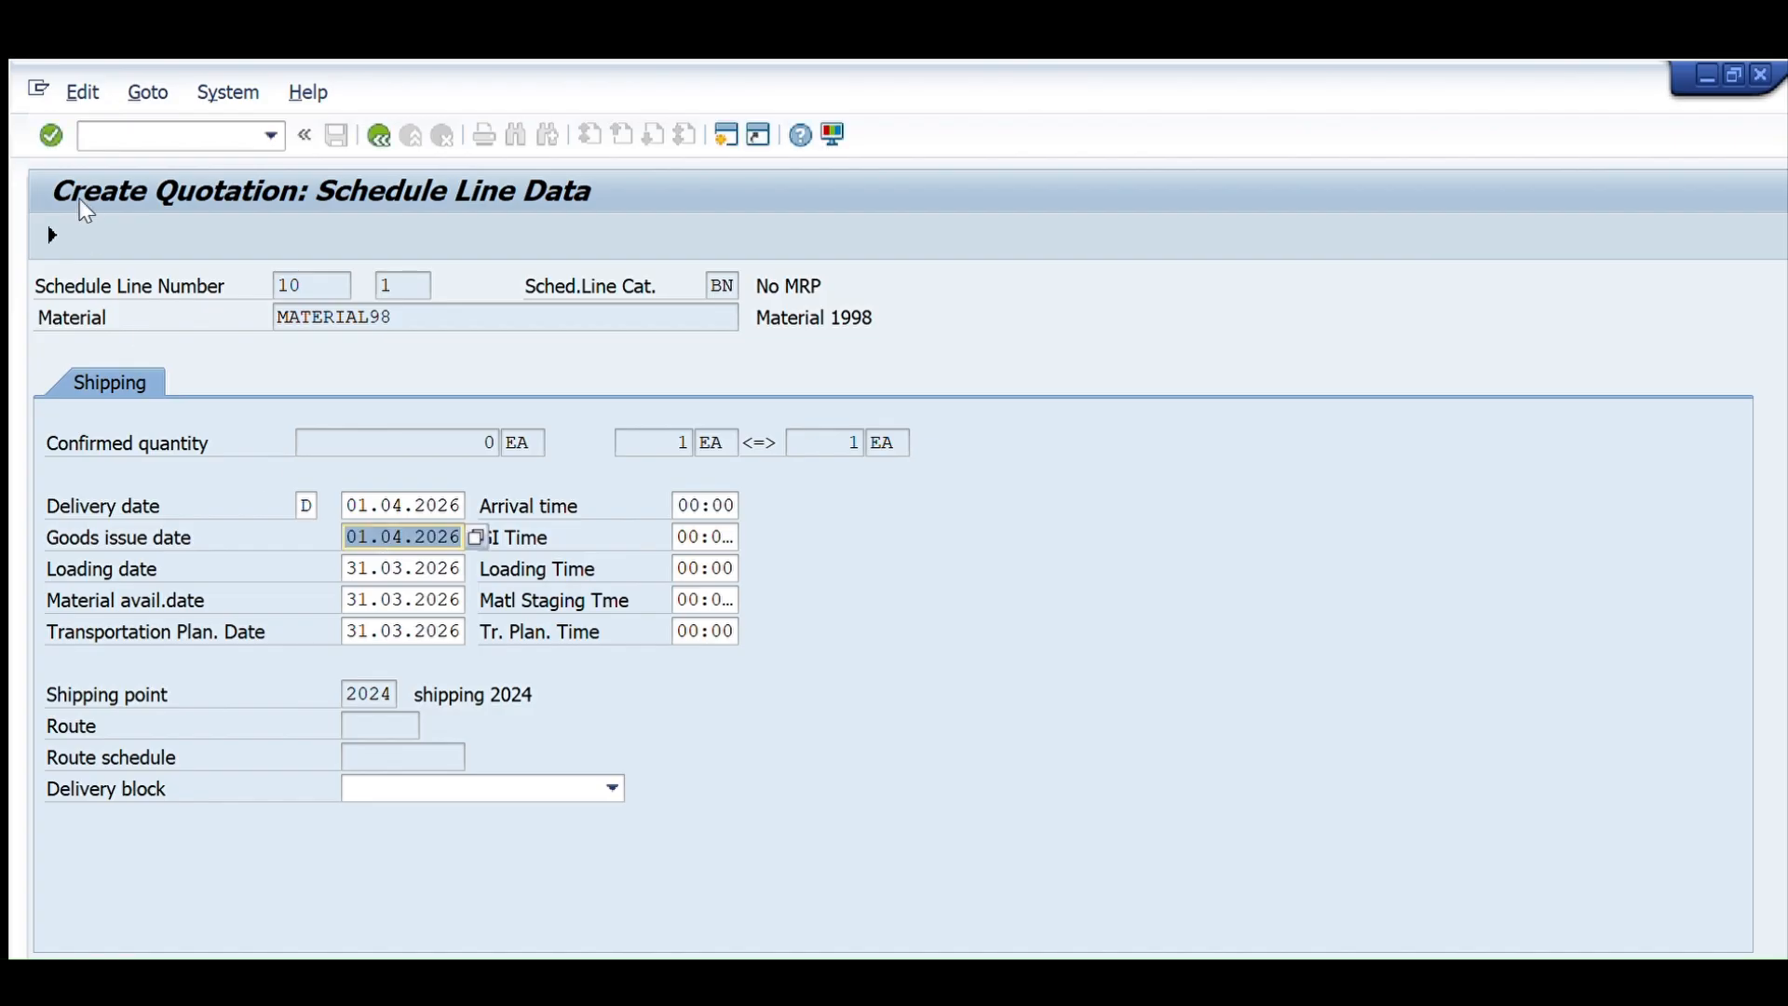
# Step: Return from the schedule line to the quotation item data and save the quotation
pyautogui.press('F3')
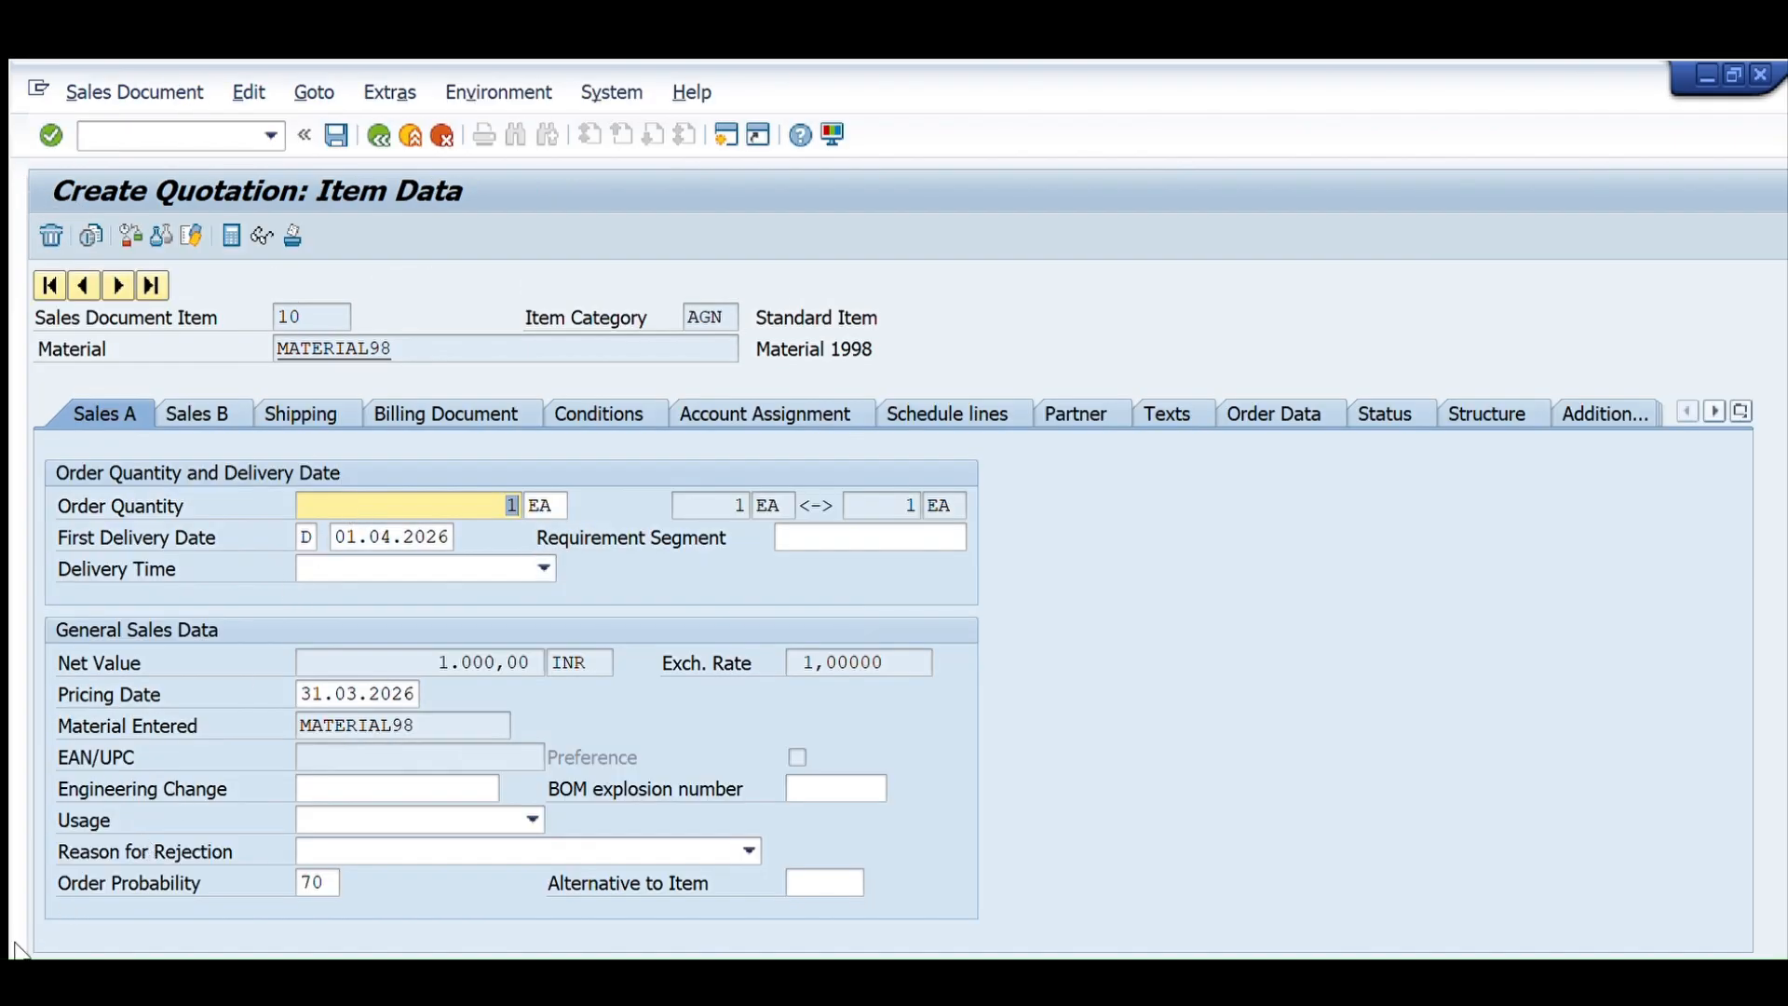
pyautogui.hotkey('ctrl', 's')
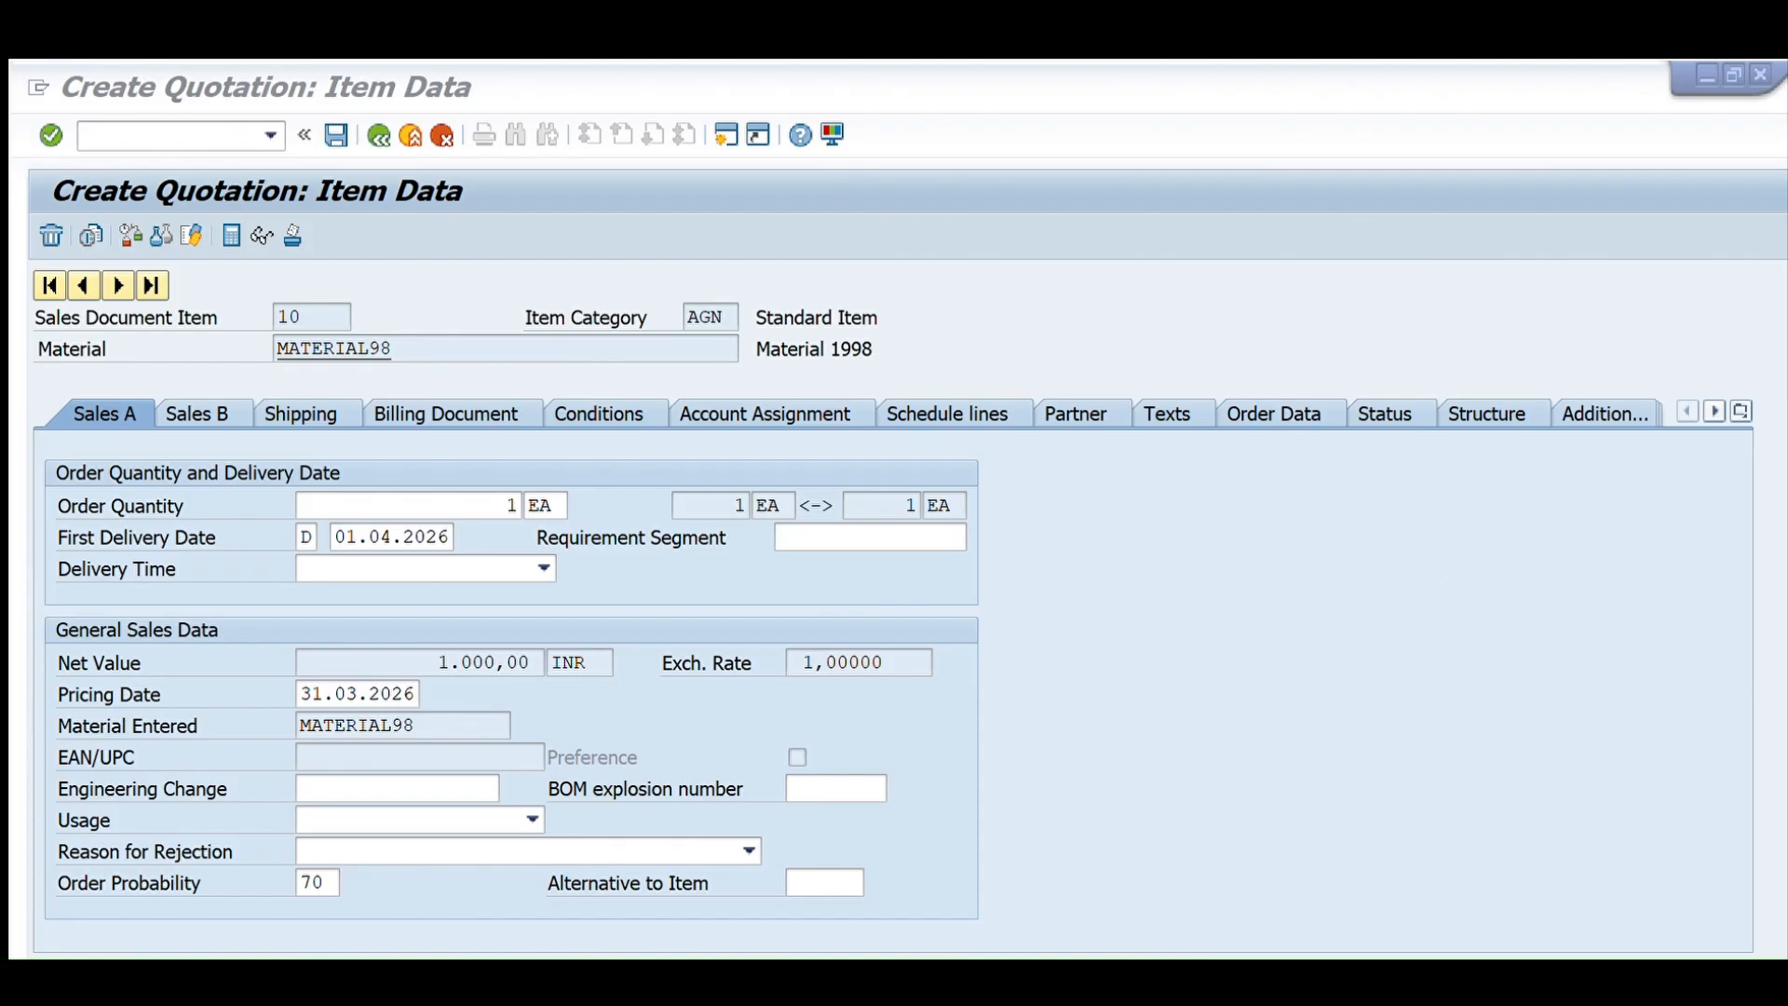
pyautogui.moveTo(1171, 73)
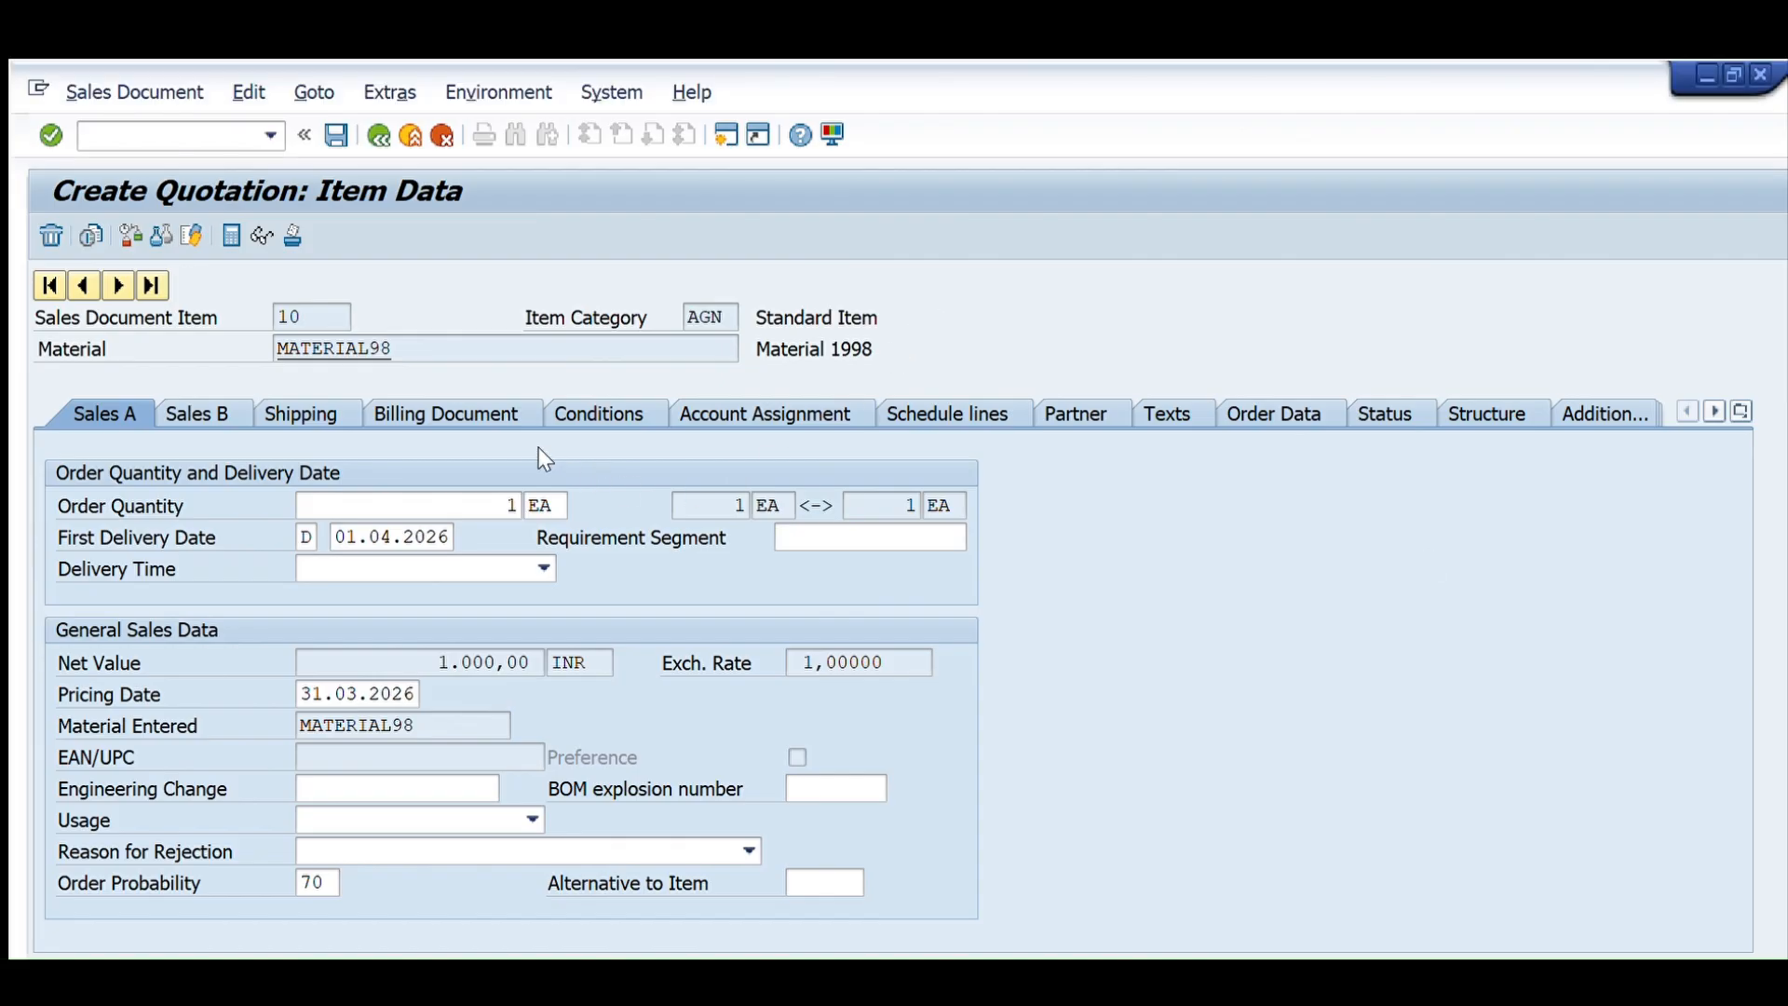